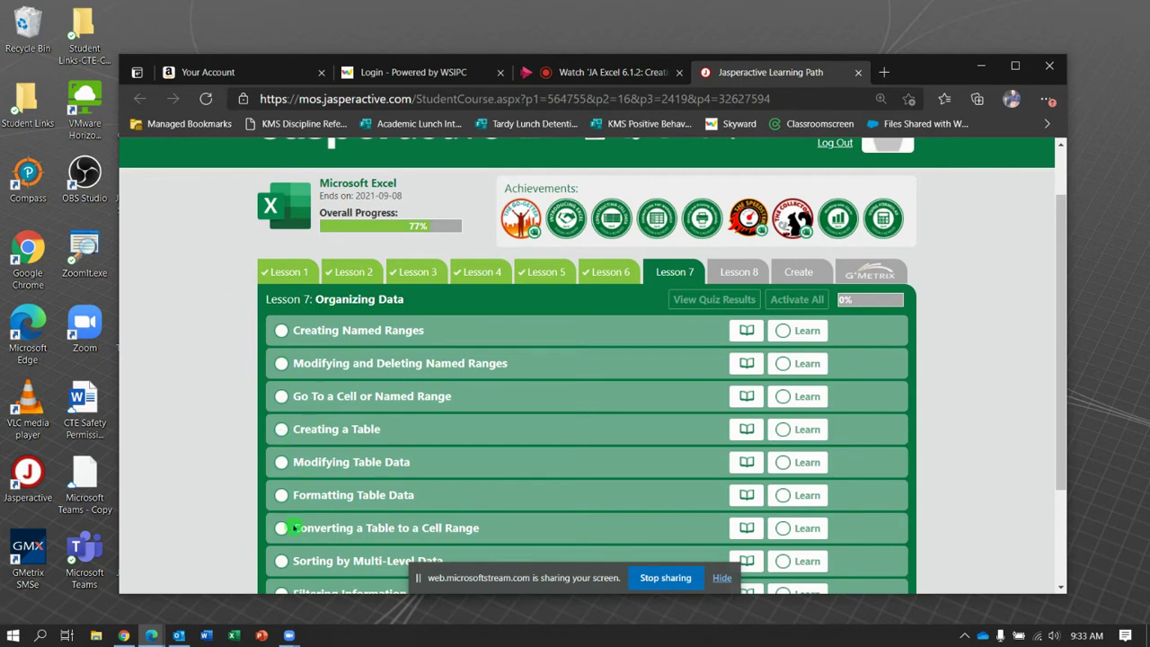
# Step: Start Lesson 7's Creating Named Ranges exercise, loading Income Statement Create Range.xlsx in Excel
pyautogui.scroll(-1, 349, 514)
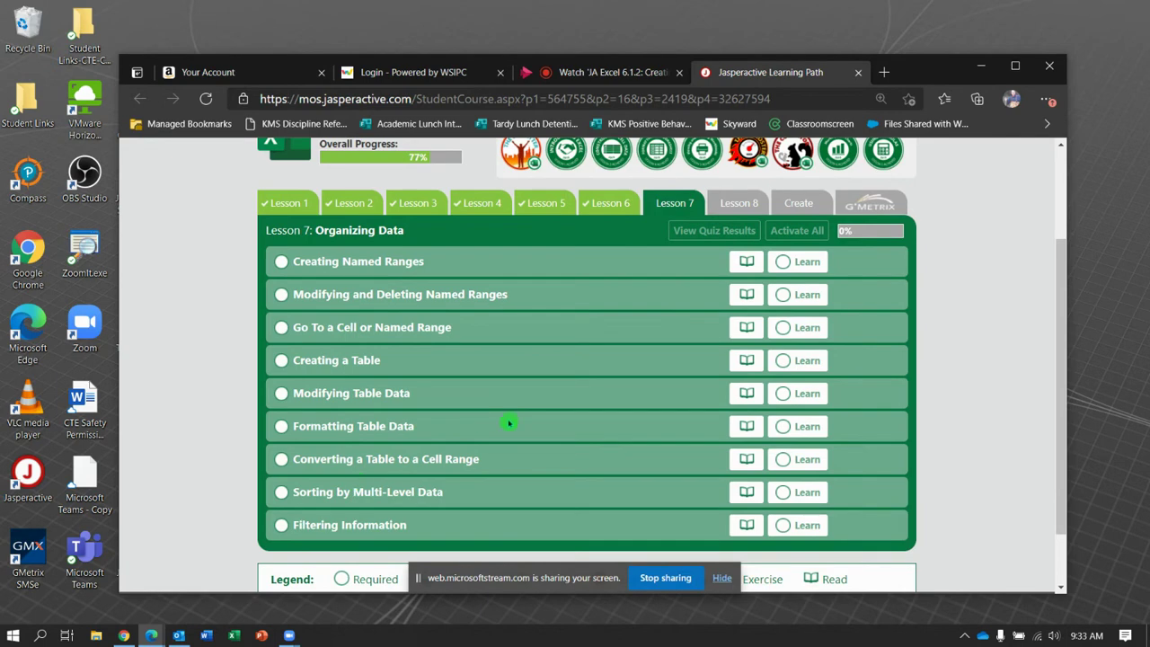
pyautogui.scroll(1, 503, 378)
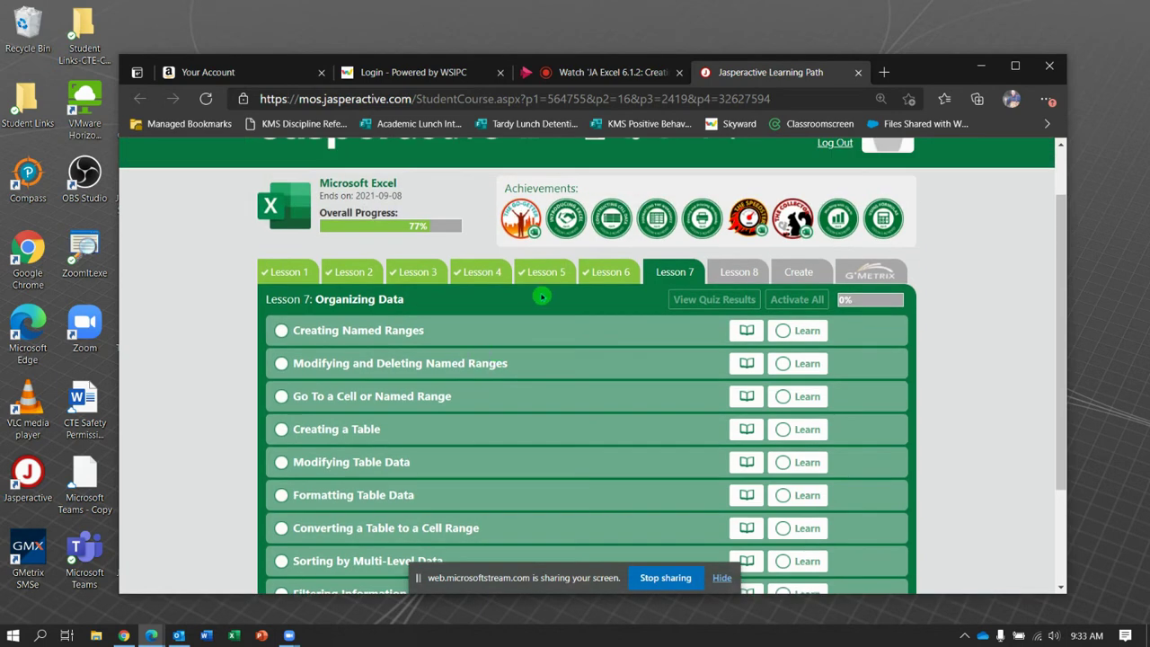
pyautogui.click(790, 330)
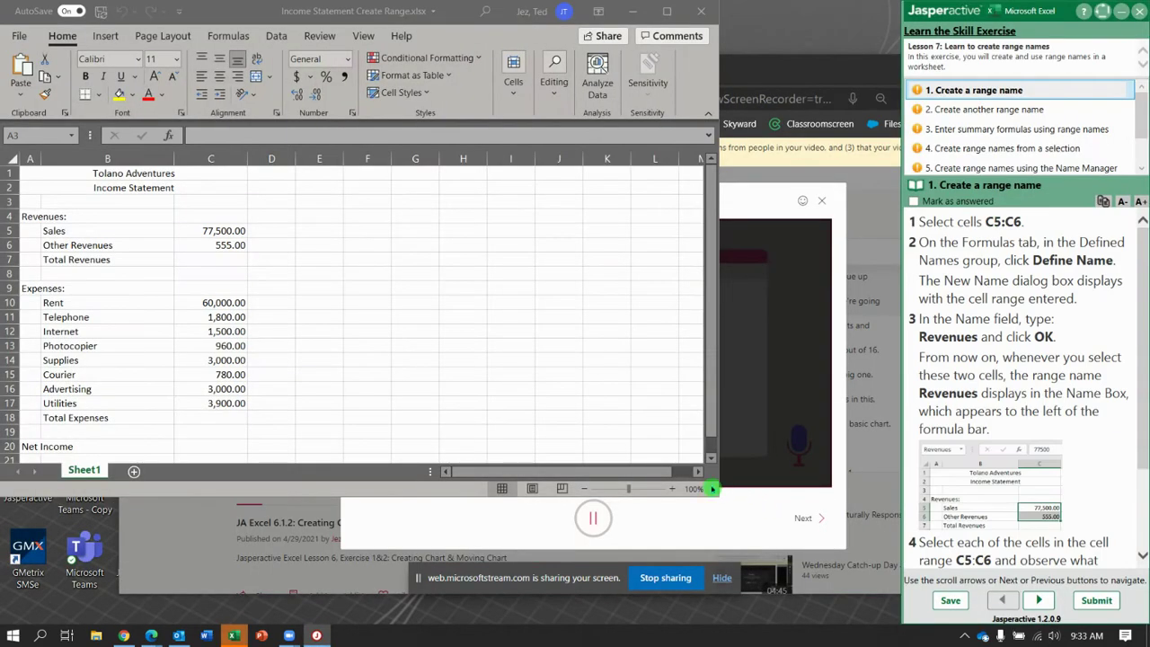
# Step: Enlarge the Excel window and select the Sales and Other Revenues amounts in C5:C6
pyautogui.moveTo(710, 499); pyautogui.dragTo(871, 629)
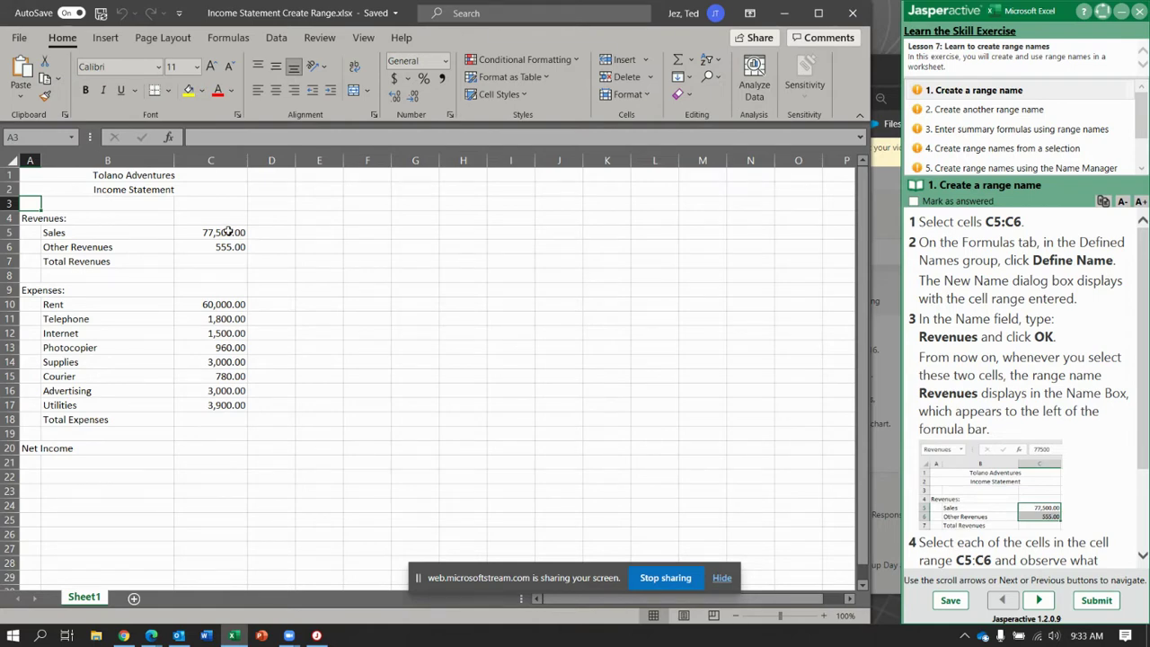
pyautogui.moveTo(233, 234); pyautogui.dragTo(231, 247)
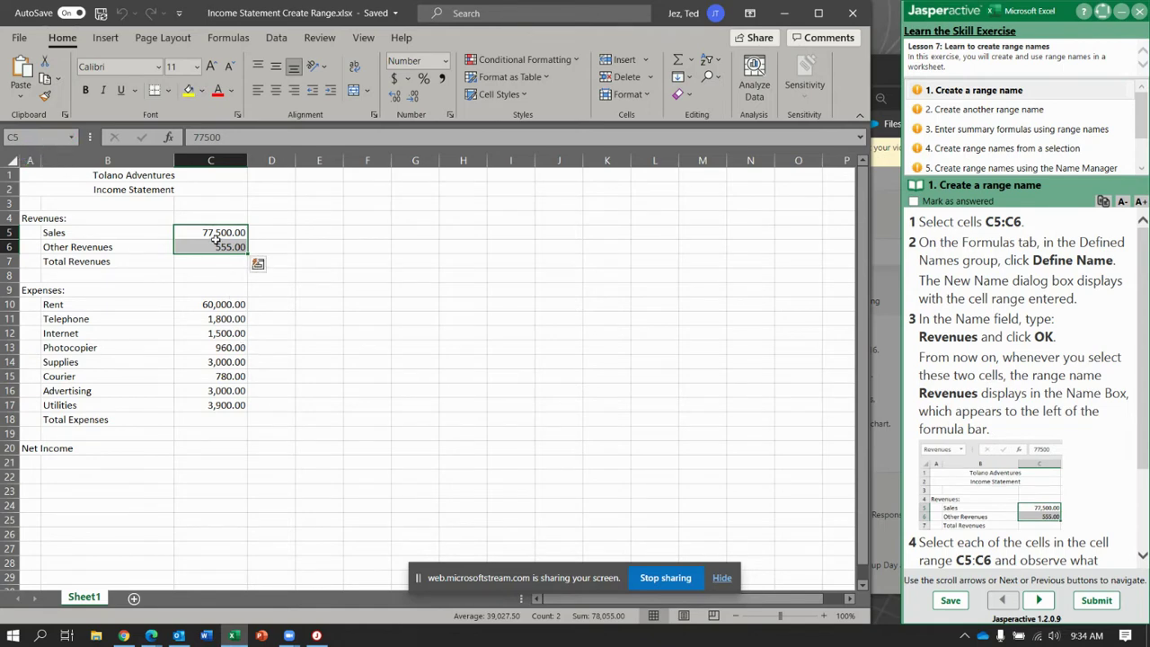
# Step: Define the name Revenues for C5:C6 with Formulas > Define Name
pyautogui.click(232, 38)
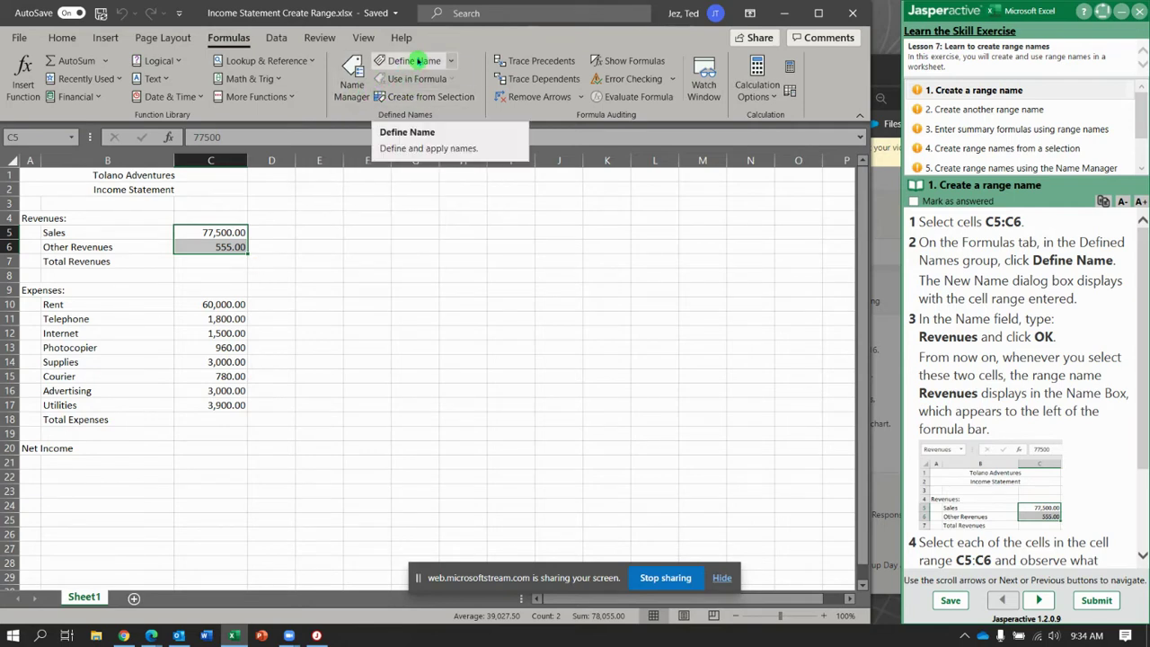
pyautogui.click(416, 60)
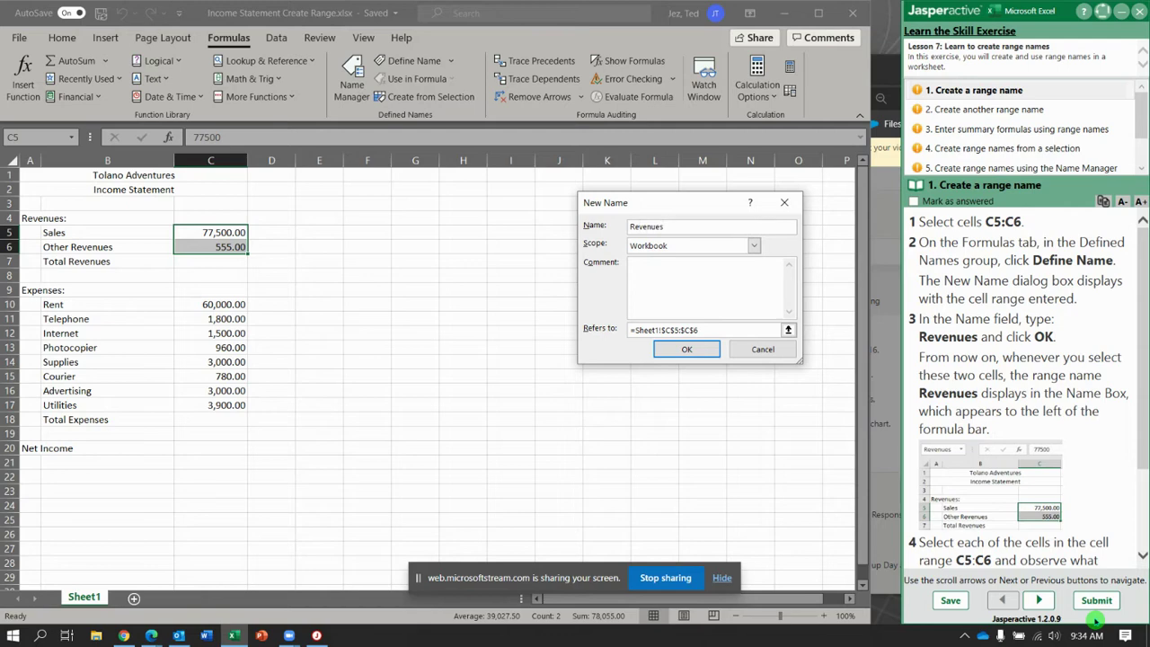
pyautogui.click(685, 350)
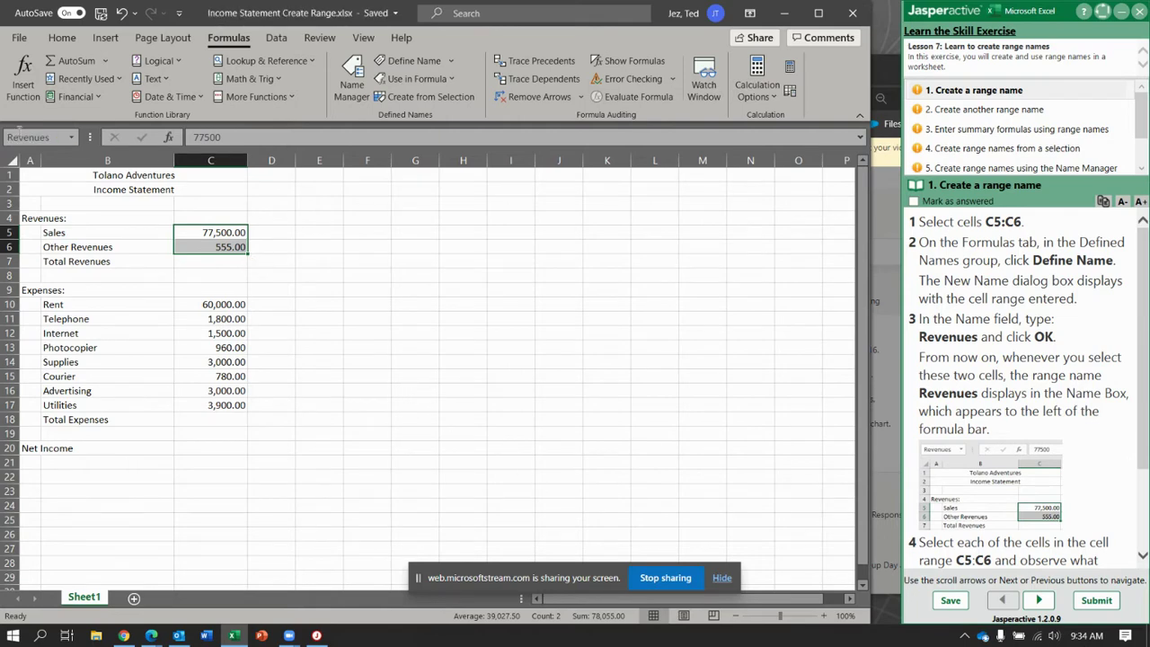
# Step: Confirm via the Name Box that Revenues selects C5:C6, then advance to task 2
pyautogui.hotkey('ctrl', 'q')
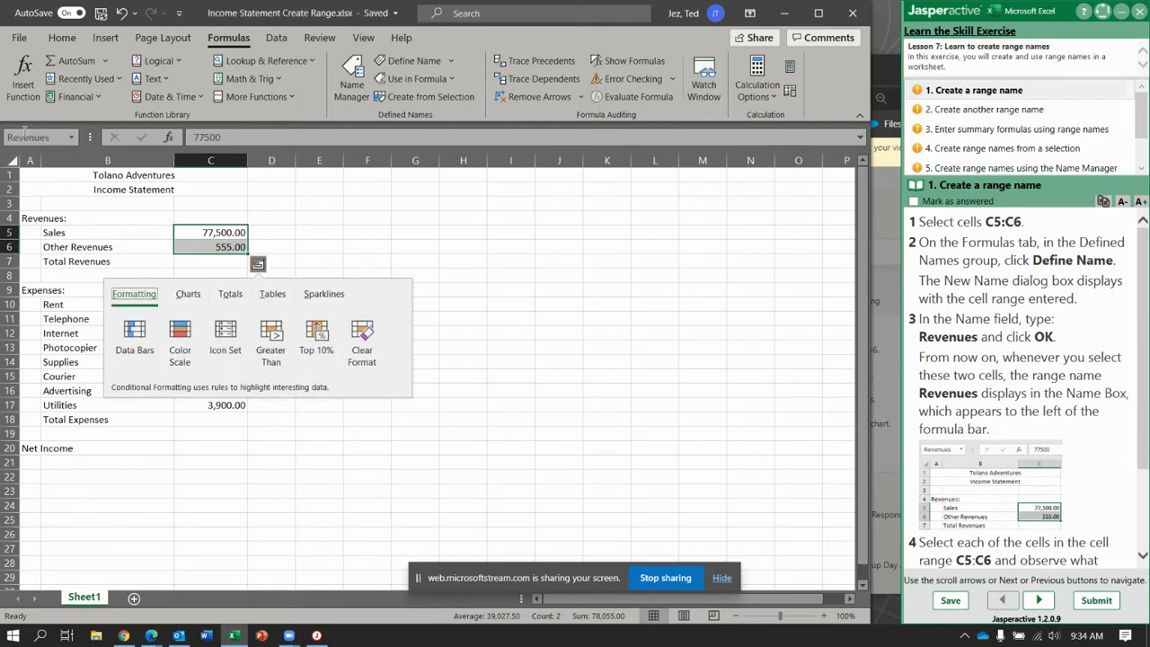
pyautogui.click(404, 262)
pyautogui.moveTo(230, 220); pyautogui.dragTo(235, 247)
pyautogui.click(380, 270)
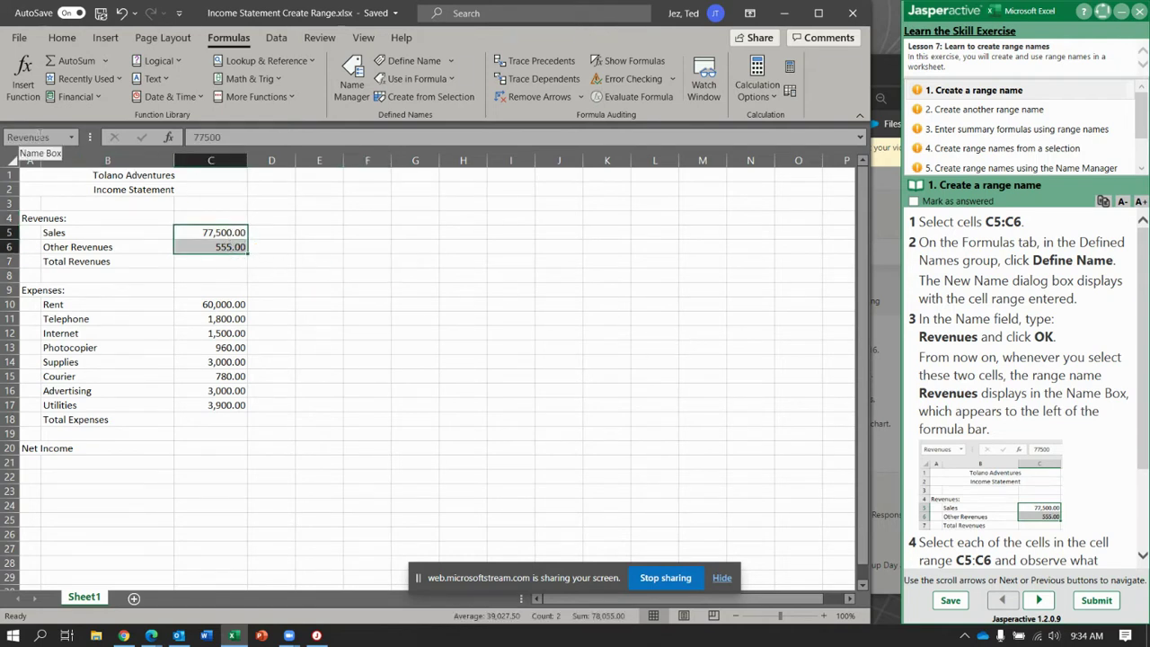
pyautogui.click(241, 389)
pyautogui.click(70, 138)
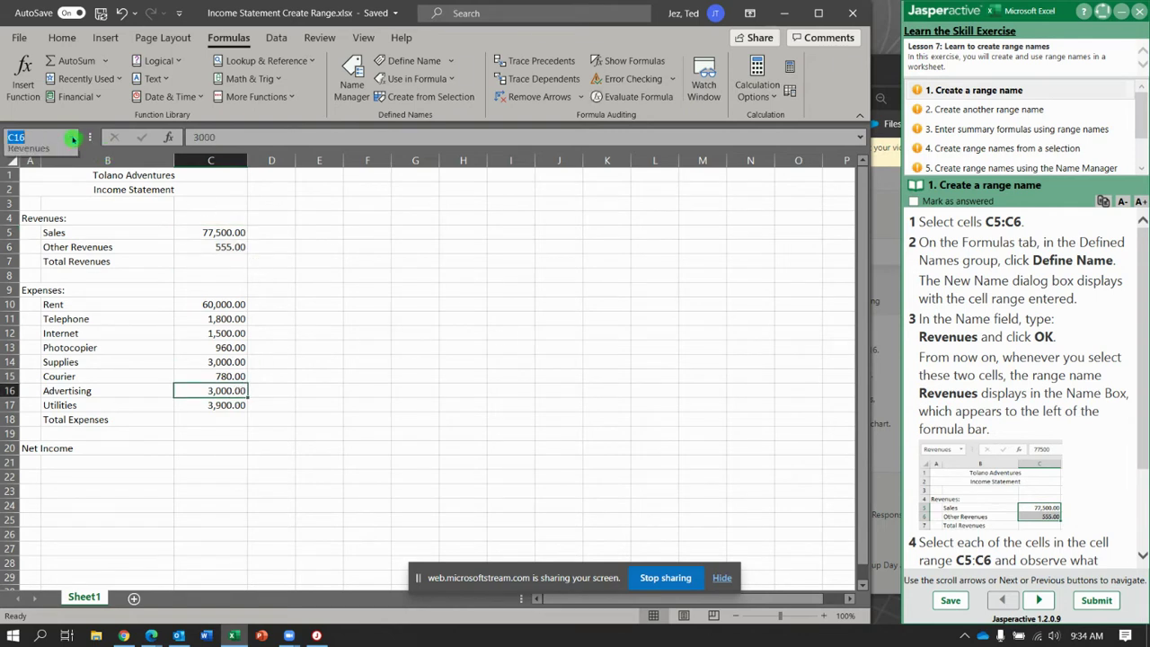
pyautogui.click(59, 152)
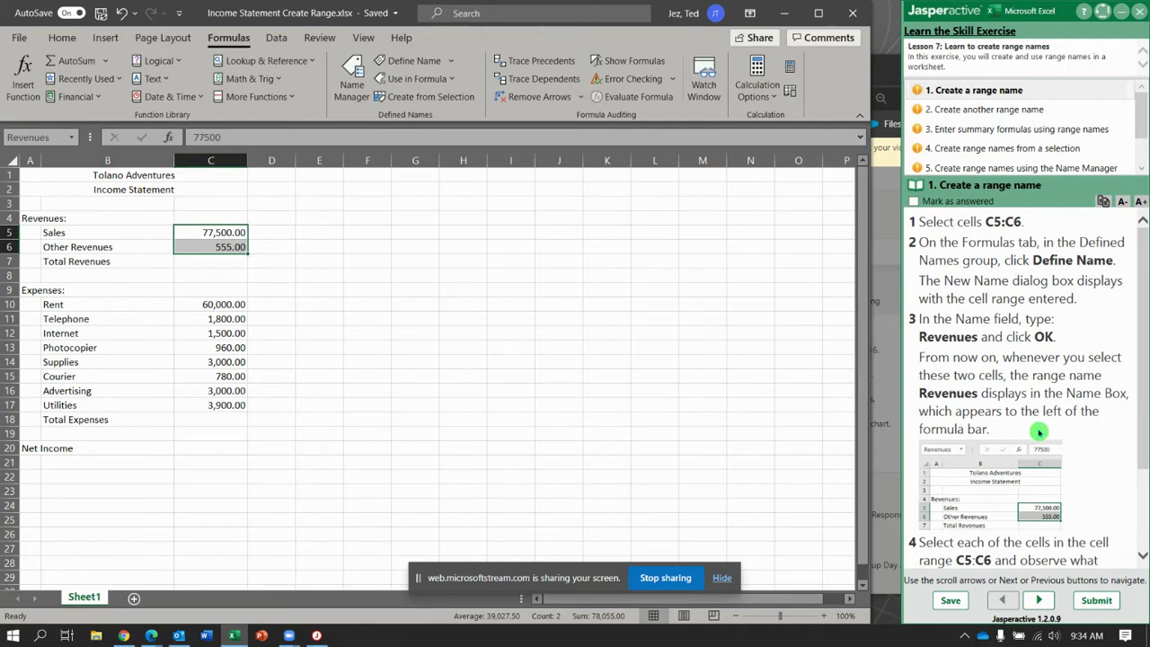
pyautogui.scroll(-2, 1040, 430)
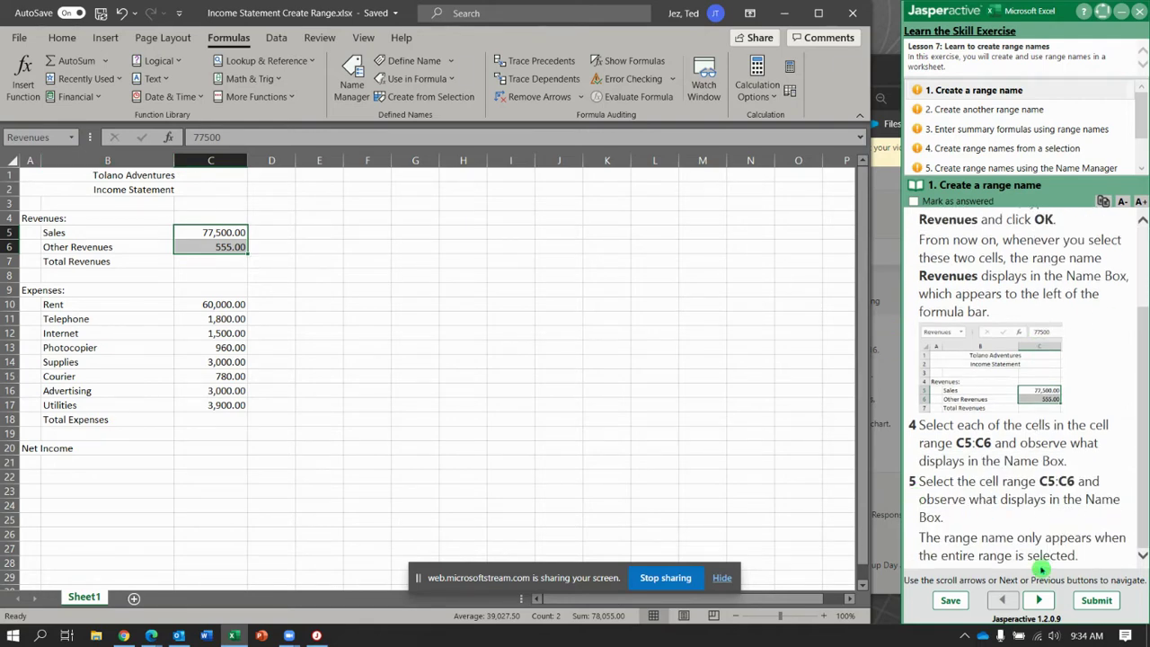
pyautogui.click(1041, 599)
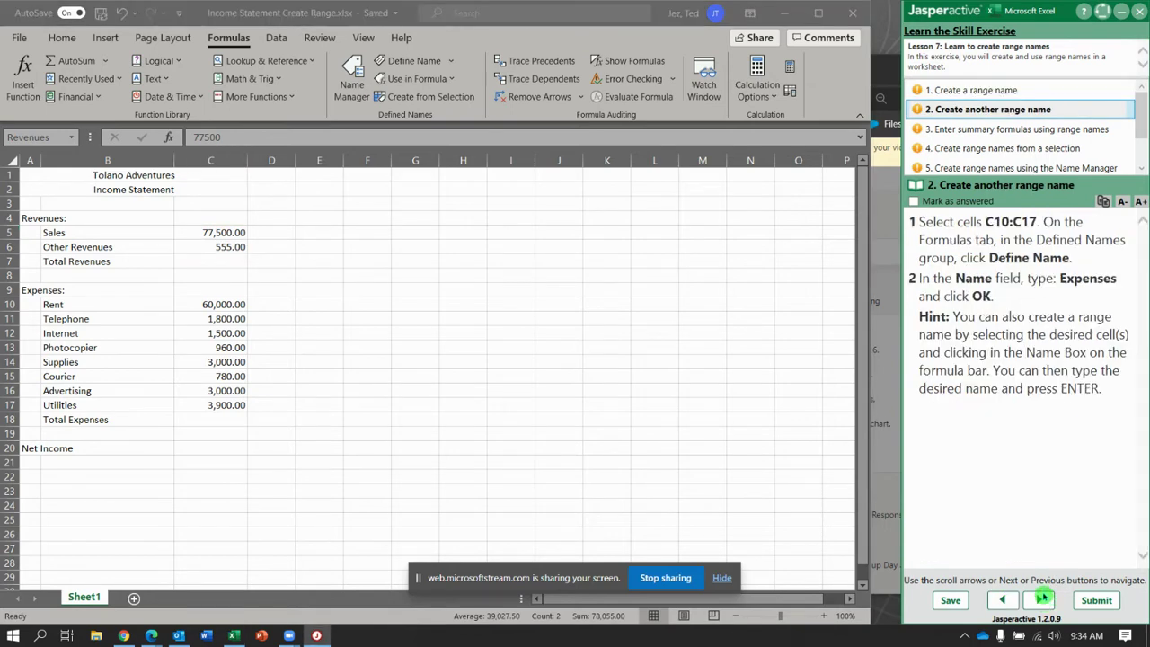
# Step: Name the expense amounts C10:C17 Expenses, then advance the exercise to task 3
pyautogui.click(222, 302)
pyautogui.moveTo(223, 304); pyautogui.dragTo(222, 404)
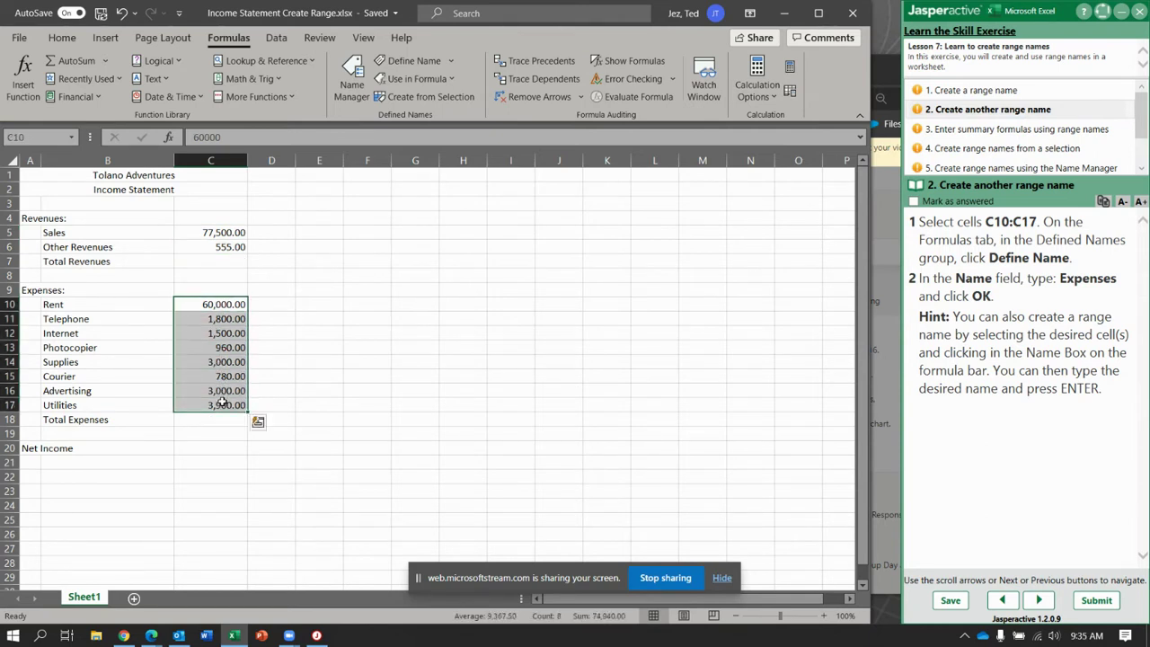
pyautogui.click(414, 62)
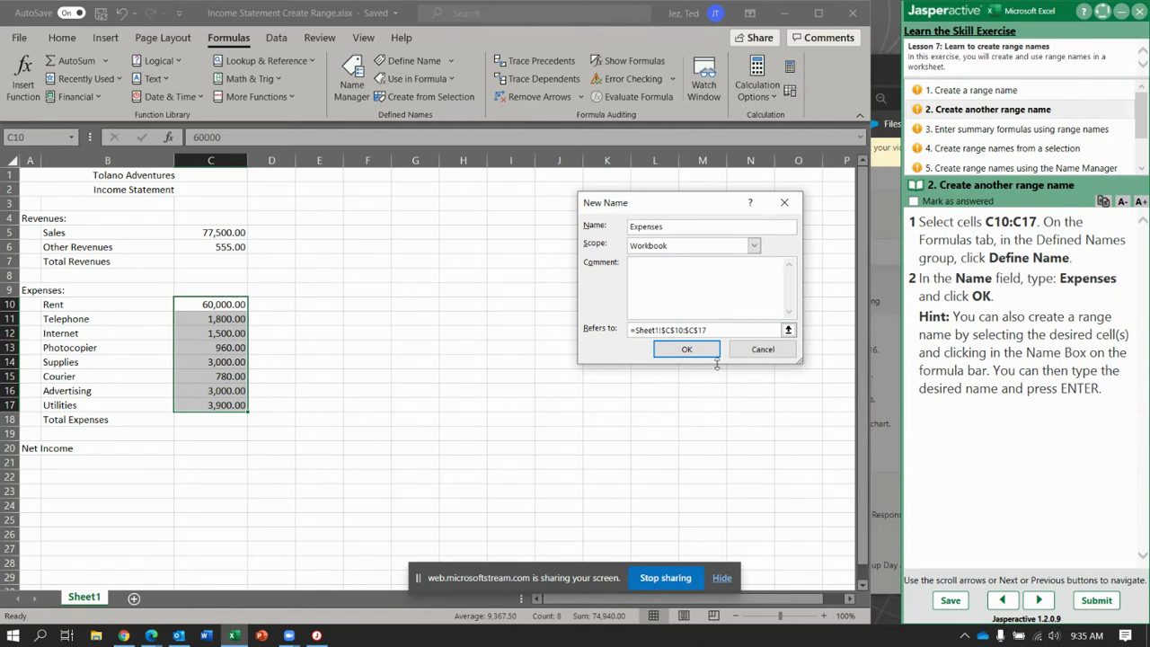
pyautogui.click(694, 350)
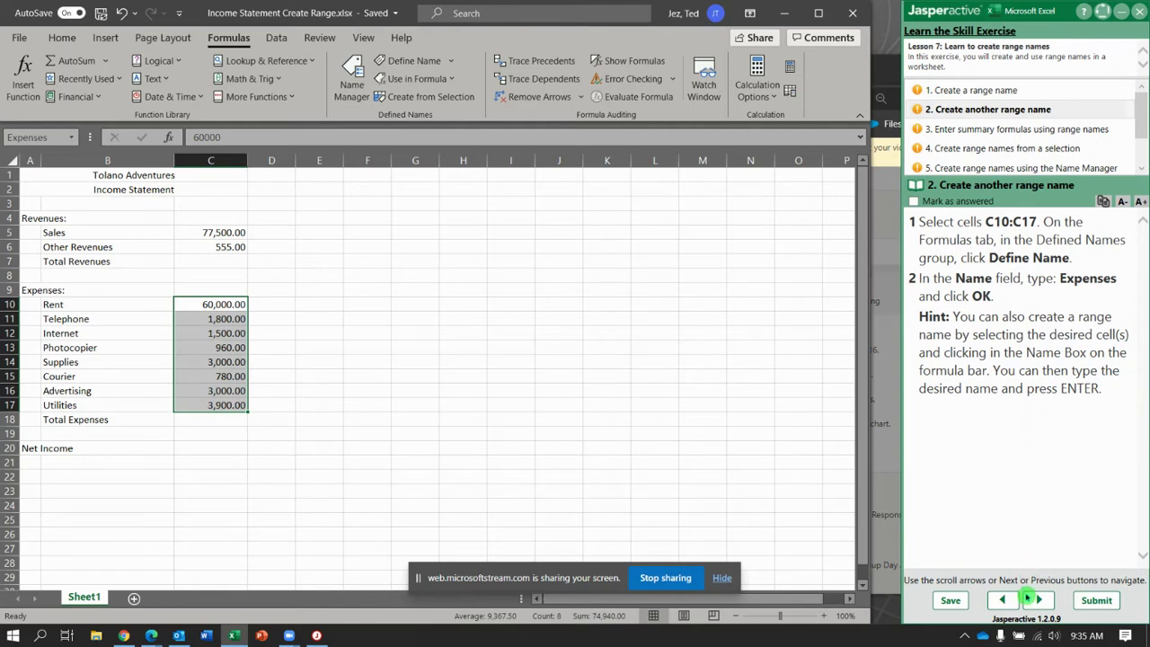
pyautogui.click(1042, 602)
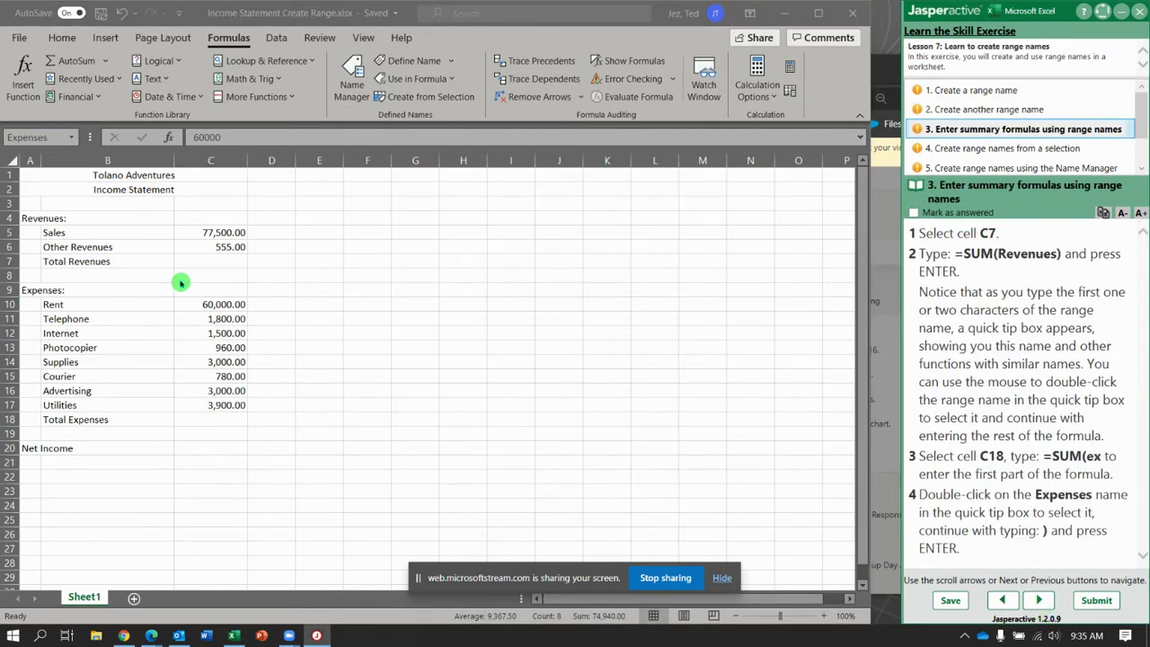
# Step: Enter =SUM(Revenues) in C7 so Total Revenues shows 78,055.00
pyautogui.click(219, 261)
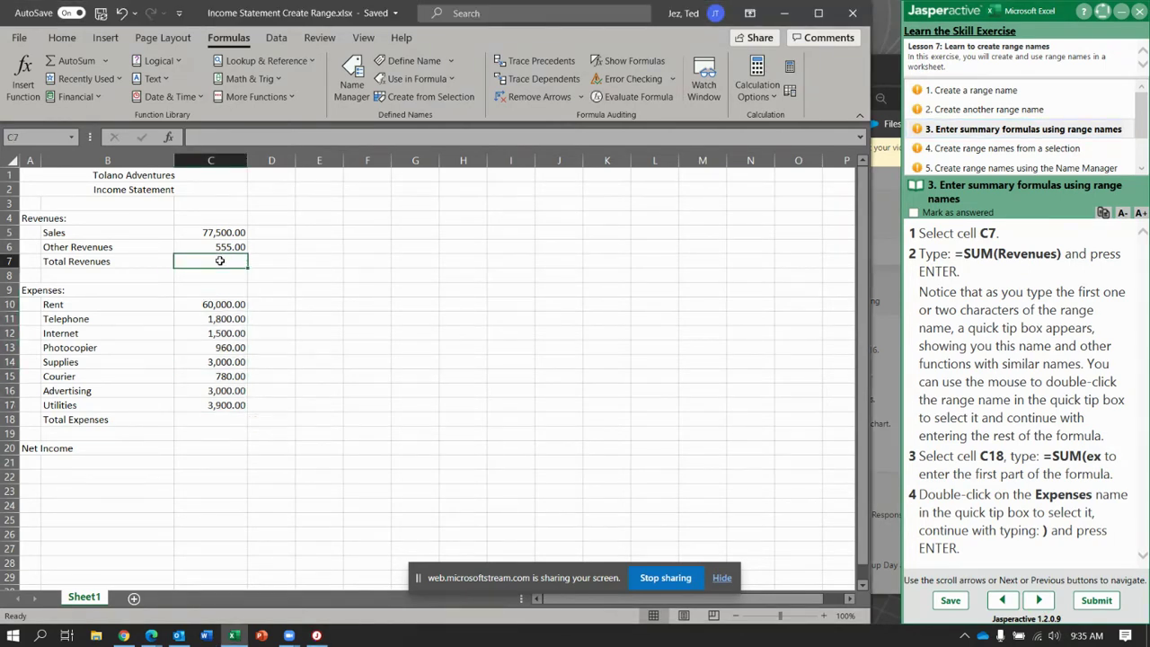
pyautogui.write('=sum')
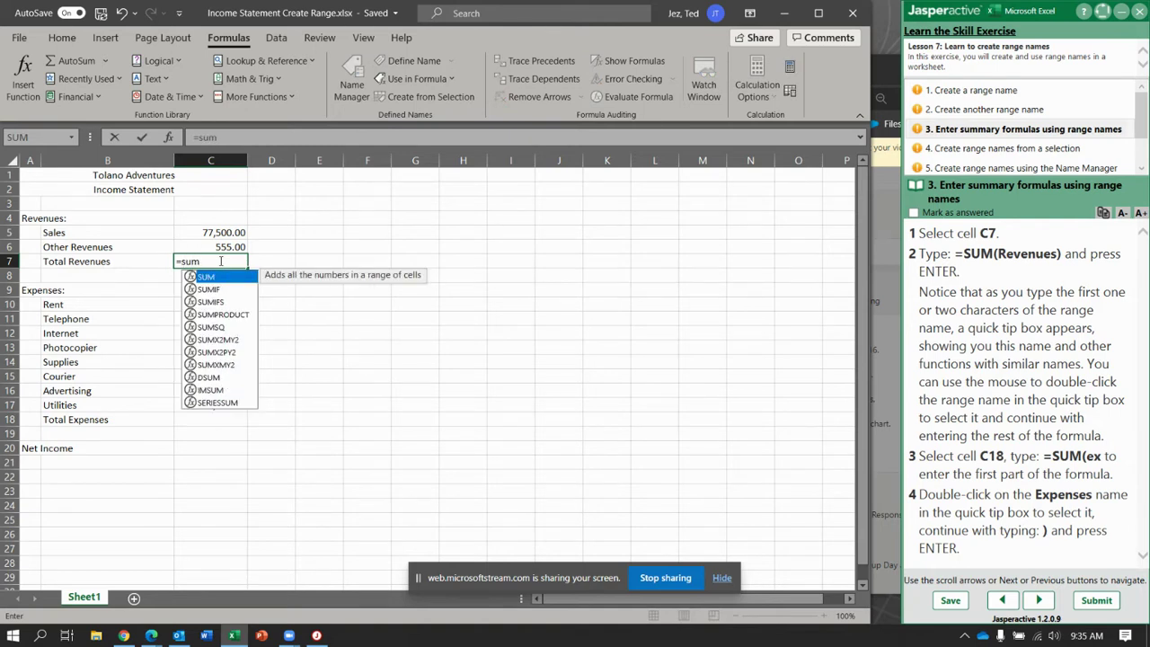
pyautogui.write('(revenue')
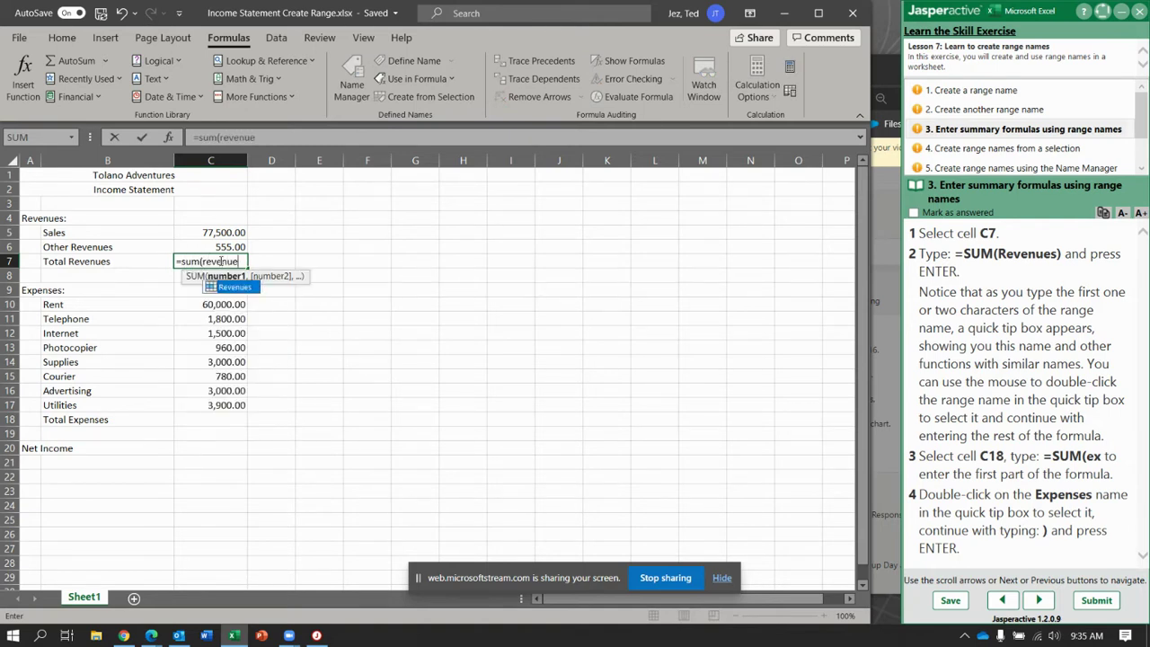
pyautogui.write('s')
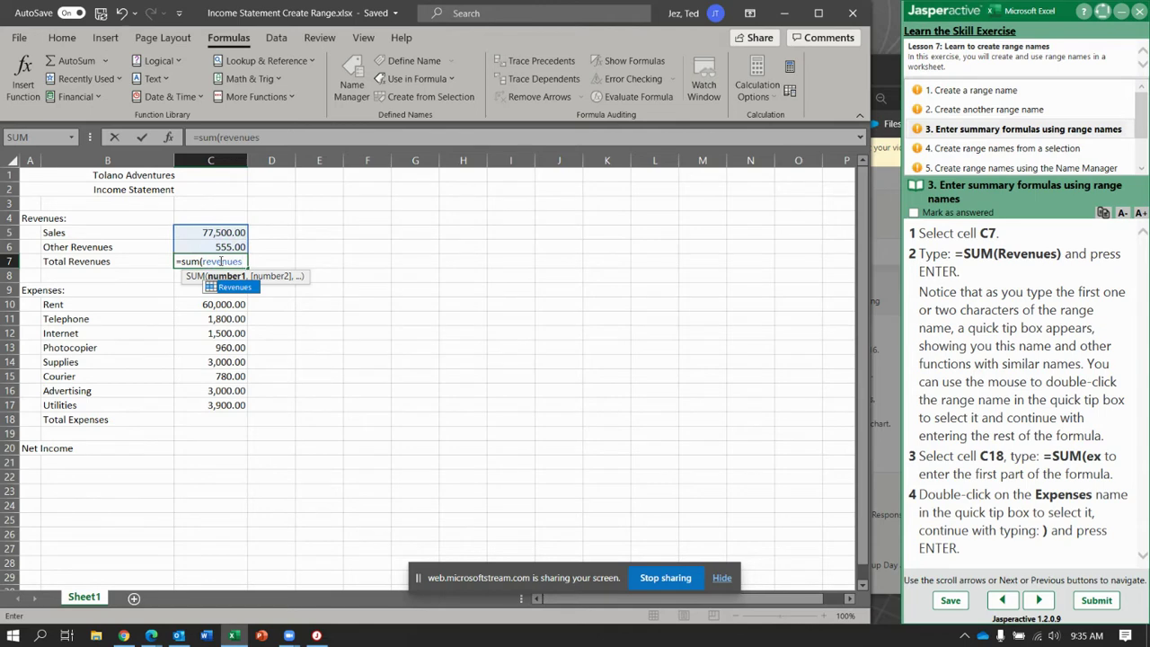
pyautogui.write(')')
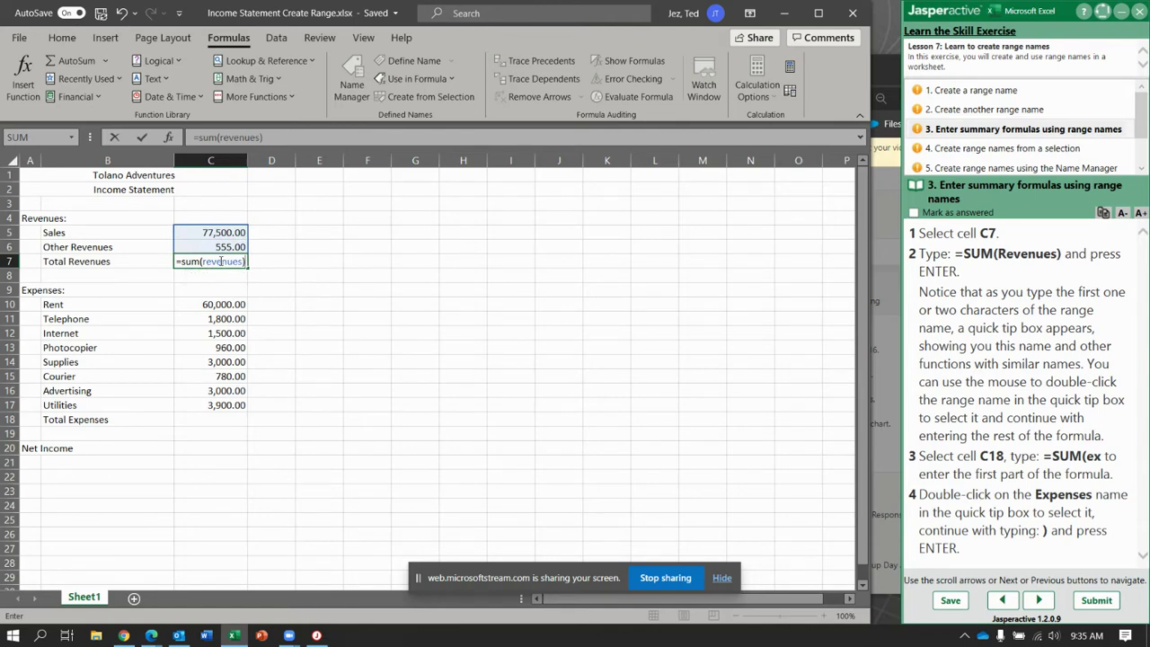
pyautogui.press('Return')
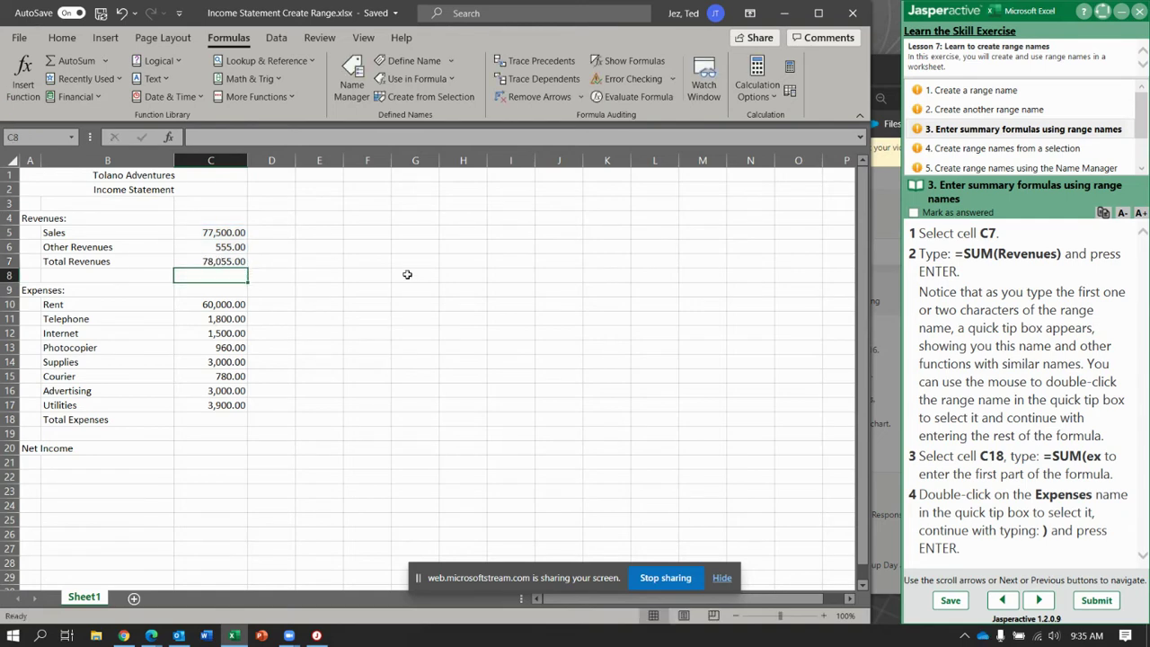
pyautogui.click(222, 418)
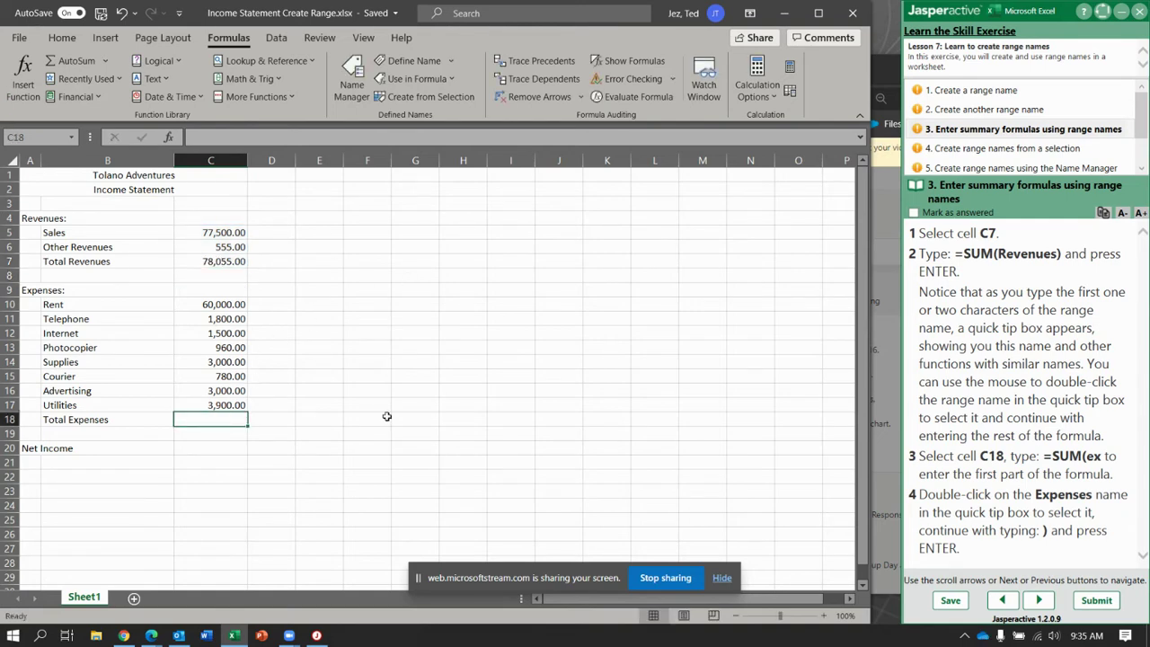
# Step: Enter =SUM(Expenses) in C18 for 74,940.00 and advance the exercise to task 4
pyautogui.write('=su')
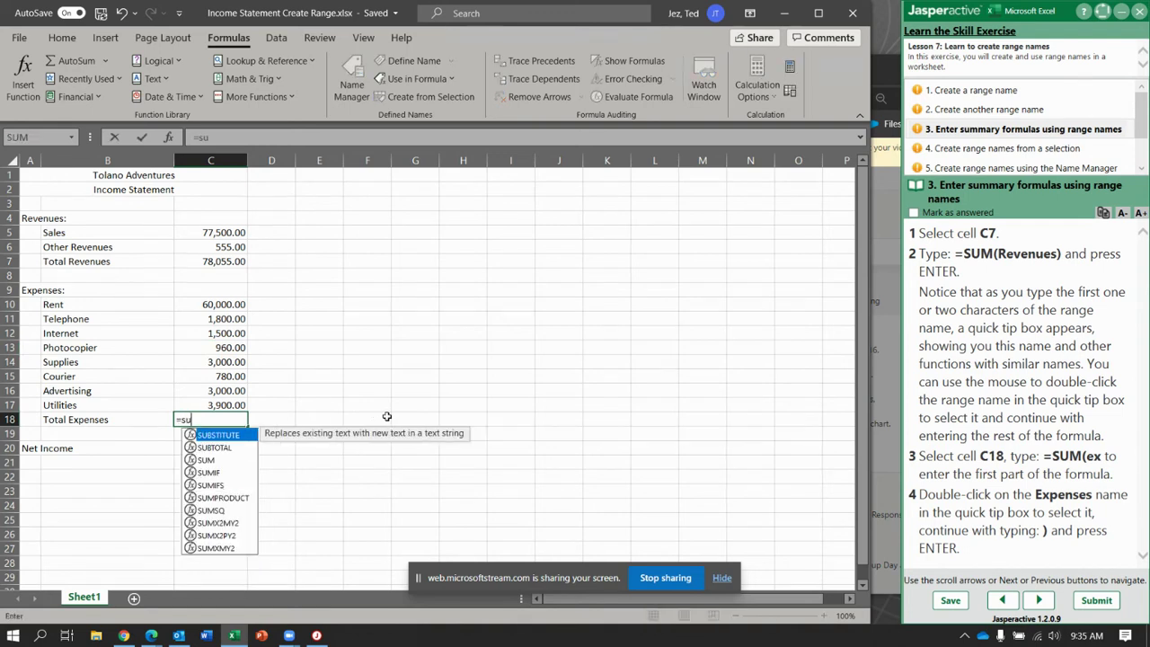
pyautogui.write('m(ex')
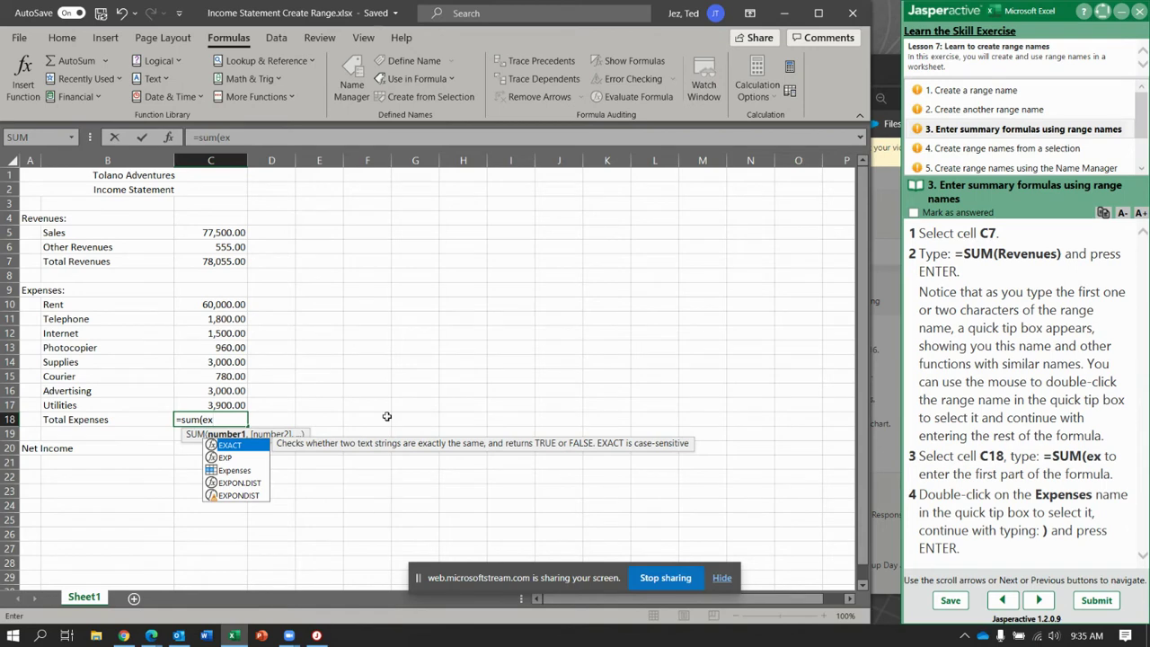
pyautogui.click(236, 471)
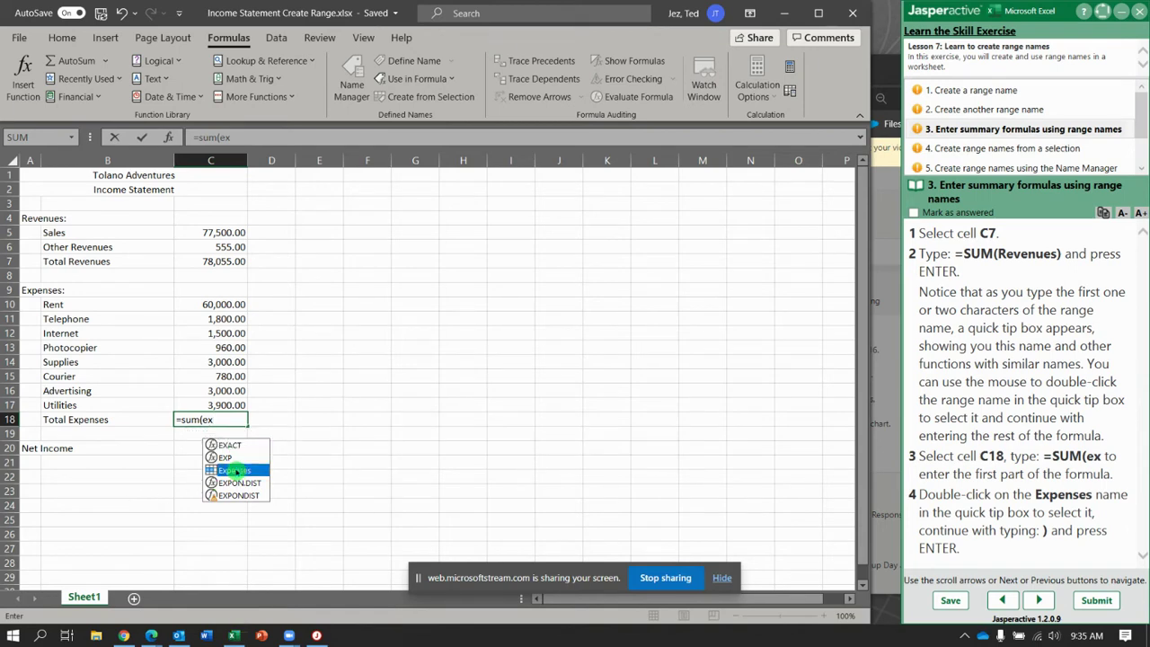
pyautogui.doubleClick(236, 471)
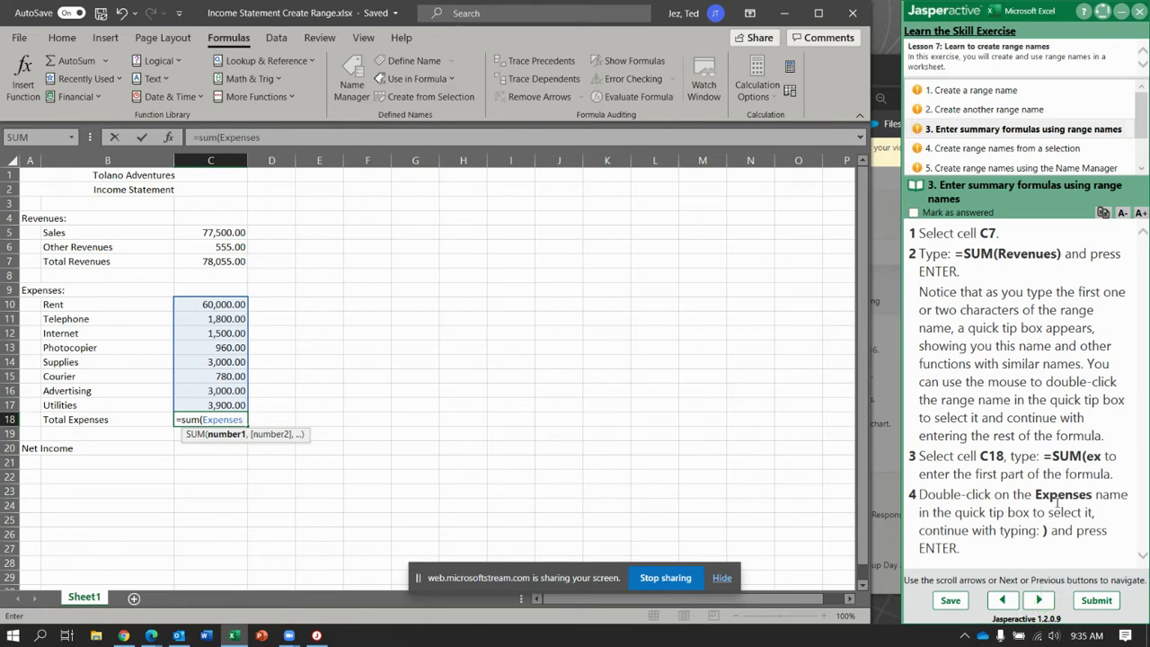
pyautogui.click(1043, 603)
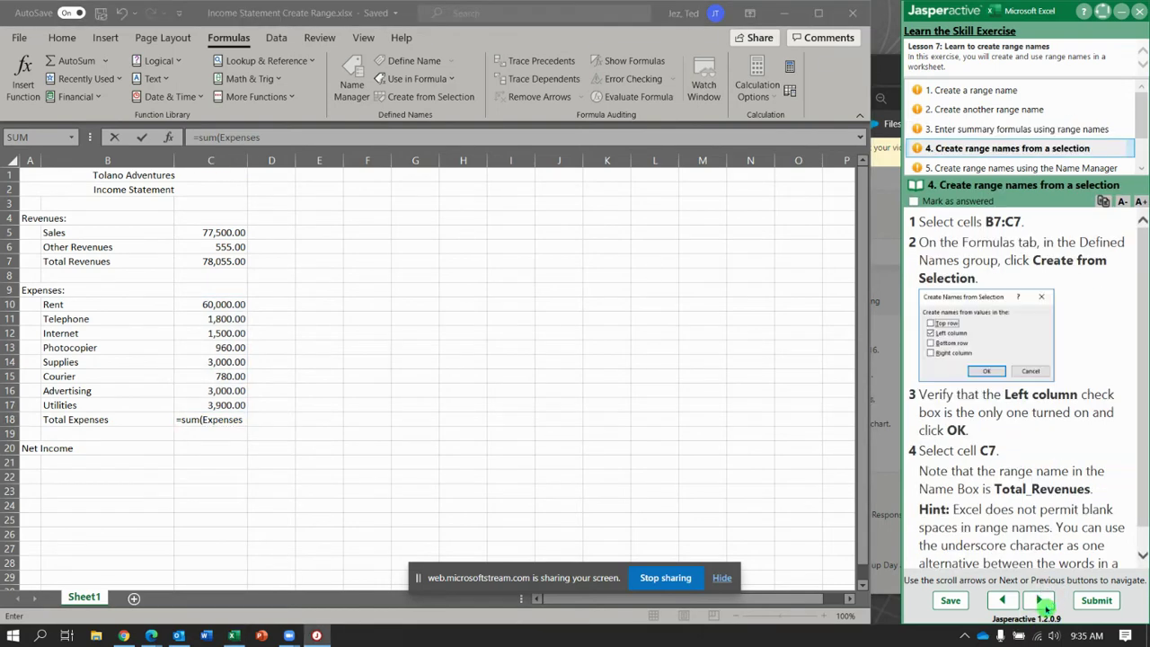
pyautogui.click(216, 418)
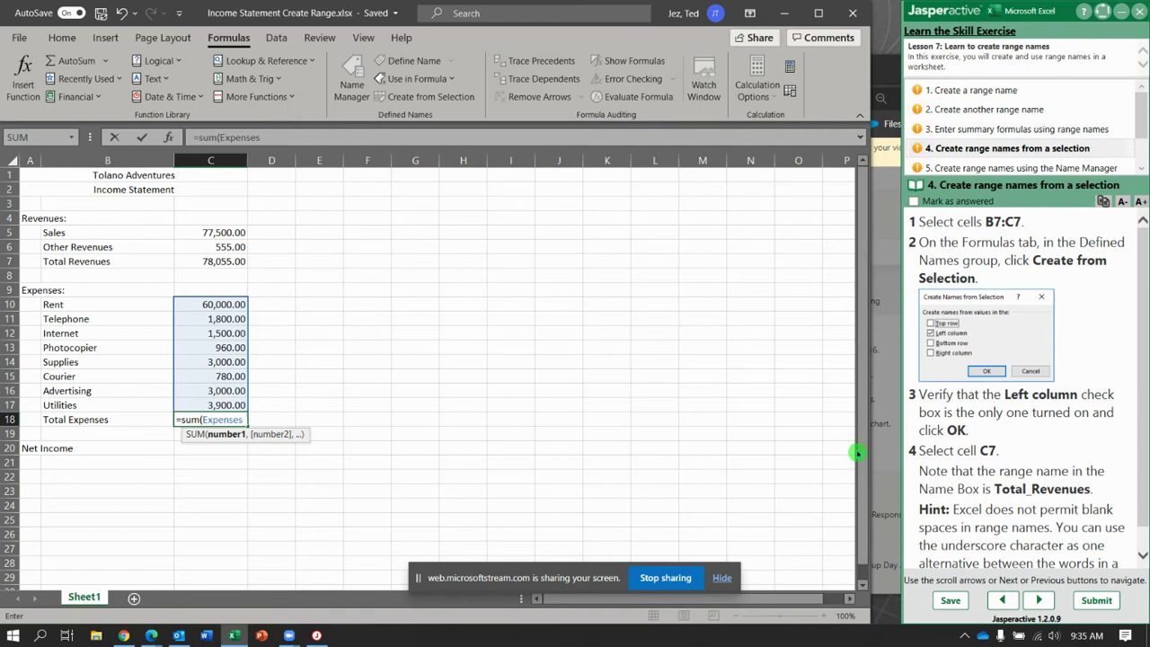
pyautogui.press('Return')
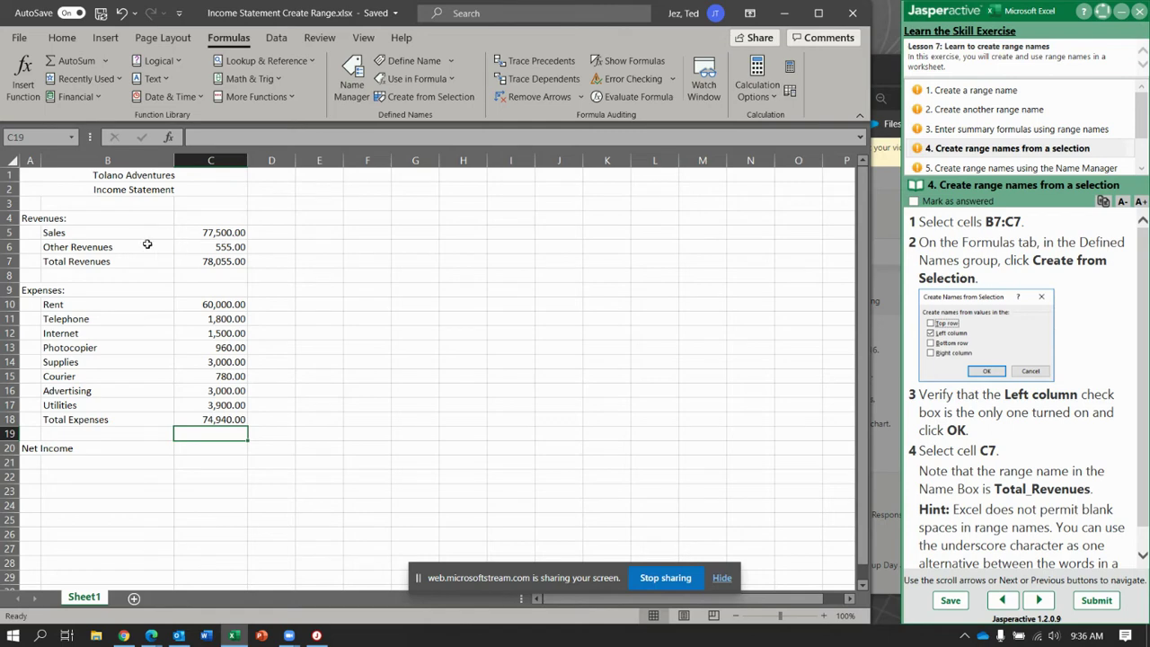
# Step: Create a name from B7:C7 using the left-column label, naming C7 Total_Revenues
pyautogui.moveTo(130, 260); pyautogui.dragTo(216, 262)
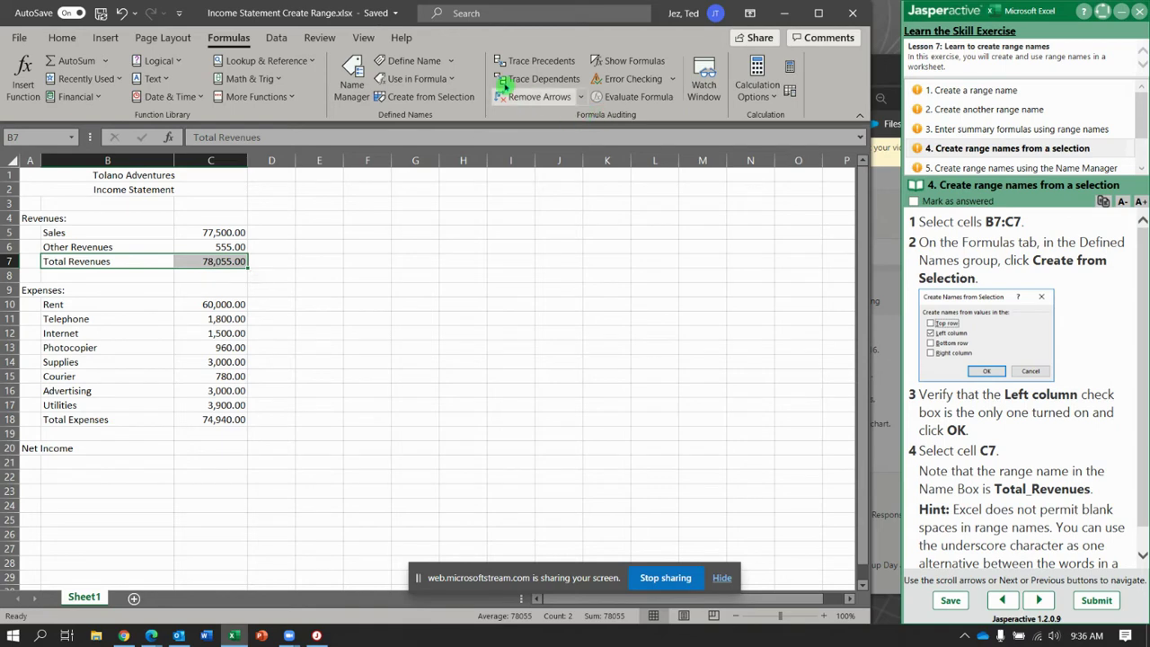
pyautogui.click(443, 99)
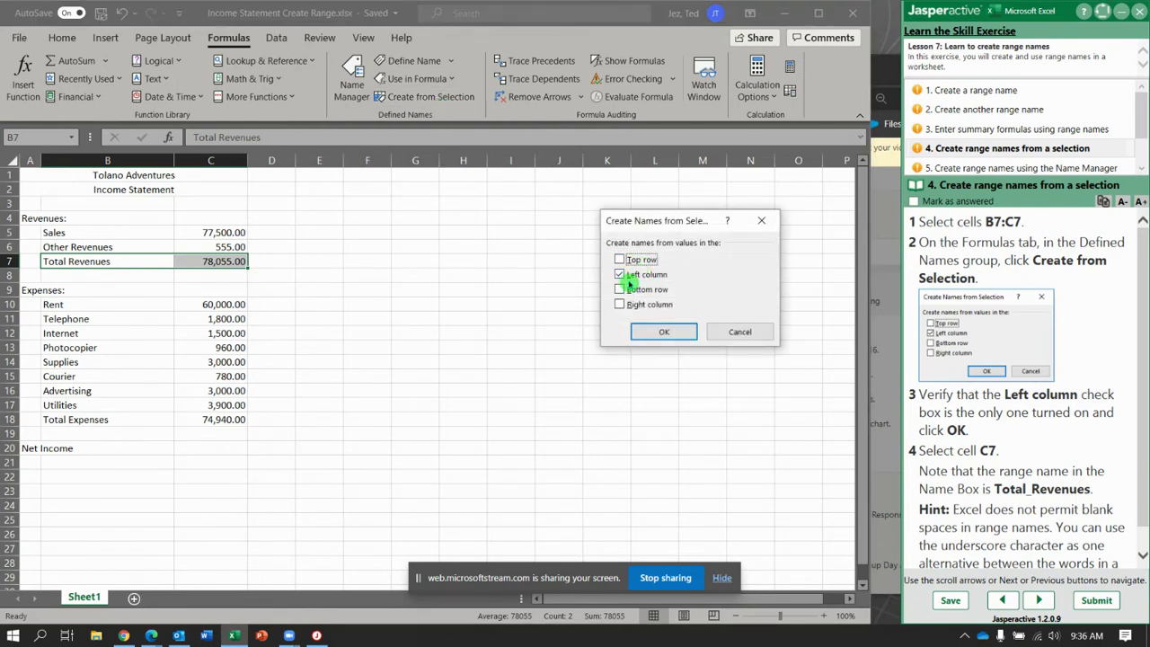
pyautogui.click(662, 334)
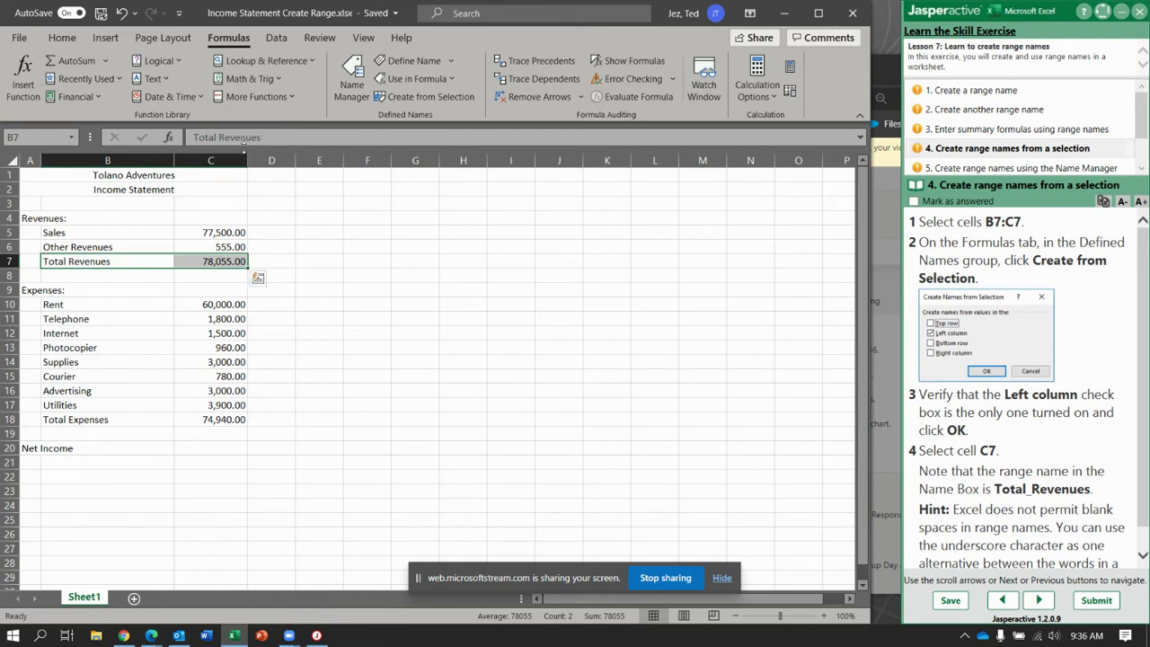
# Step: Verify C7 is named Total_Revenues, then advance the exercise to task 5
pyautogui.scroll(-1, 1006, 448)
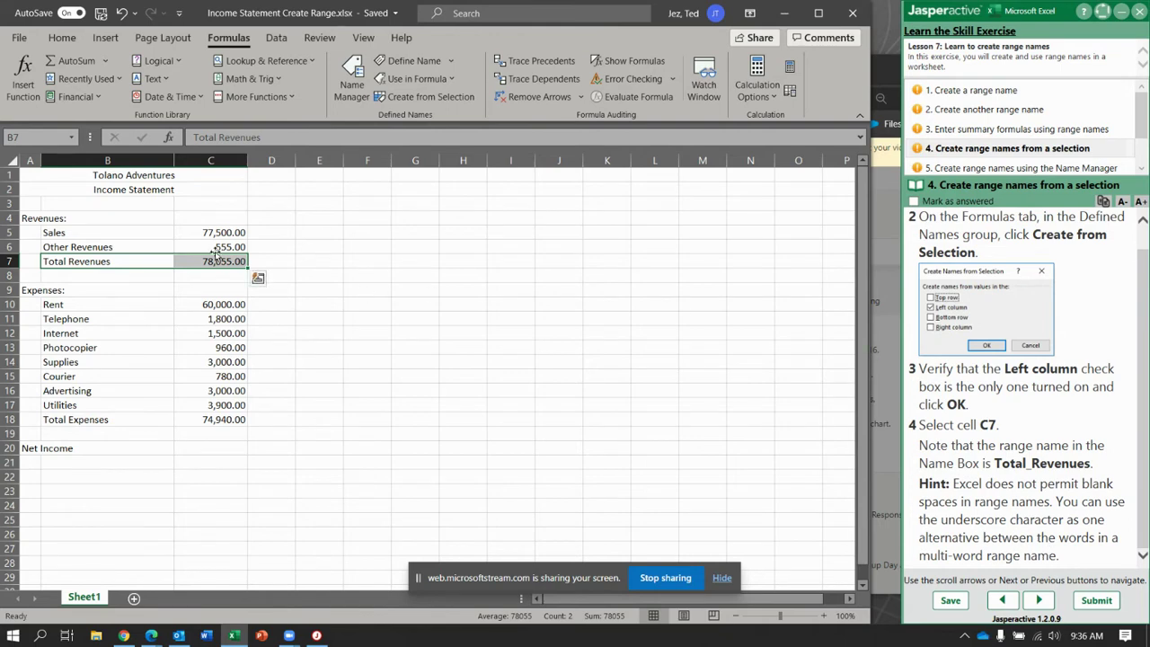
pyautogui.click(141, 262)
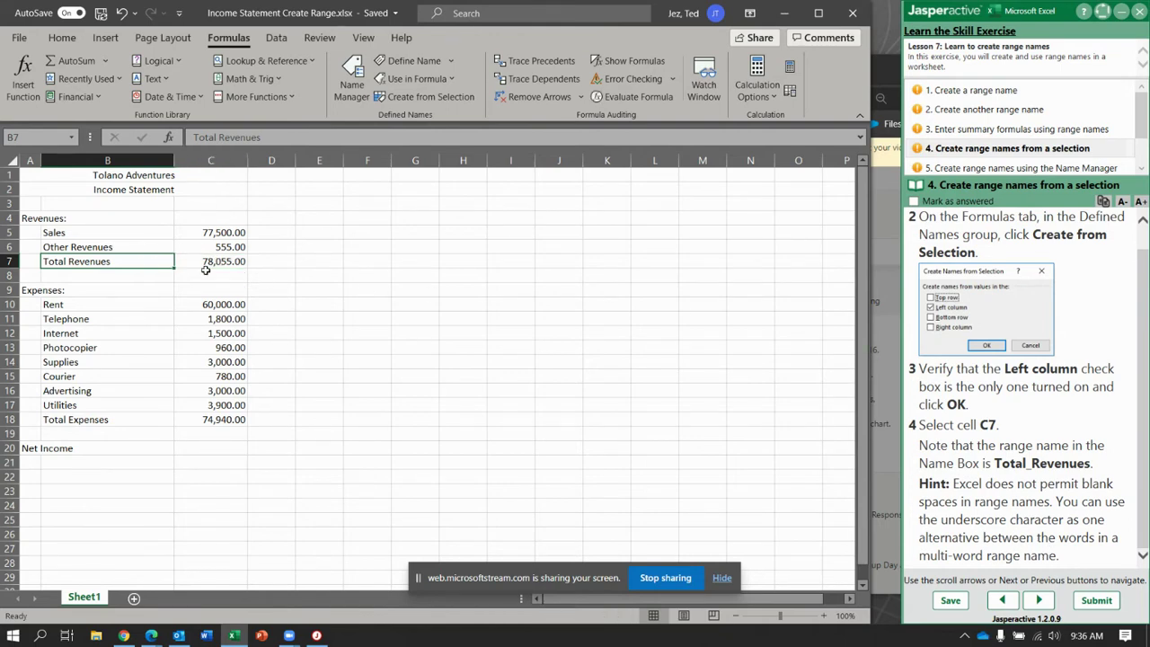
pyautogui.click(206, 262)
pyautogui.click(128, 265)
pyautogui.click(225, 260)
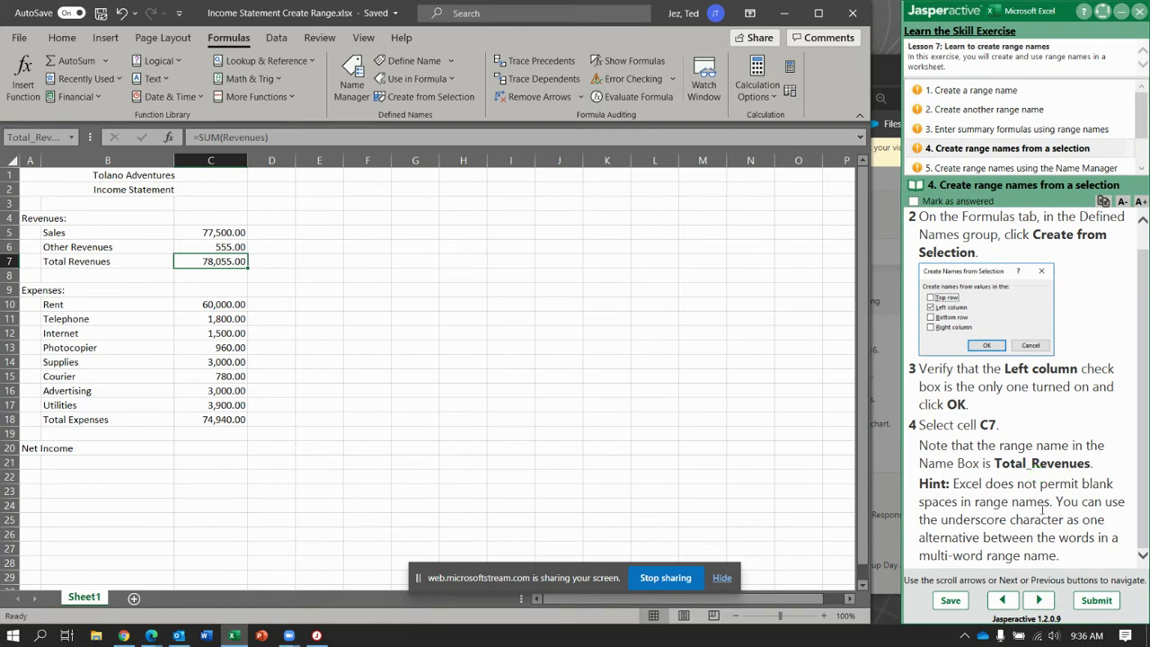
pyautogui.click(1040, 600)
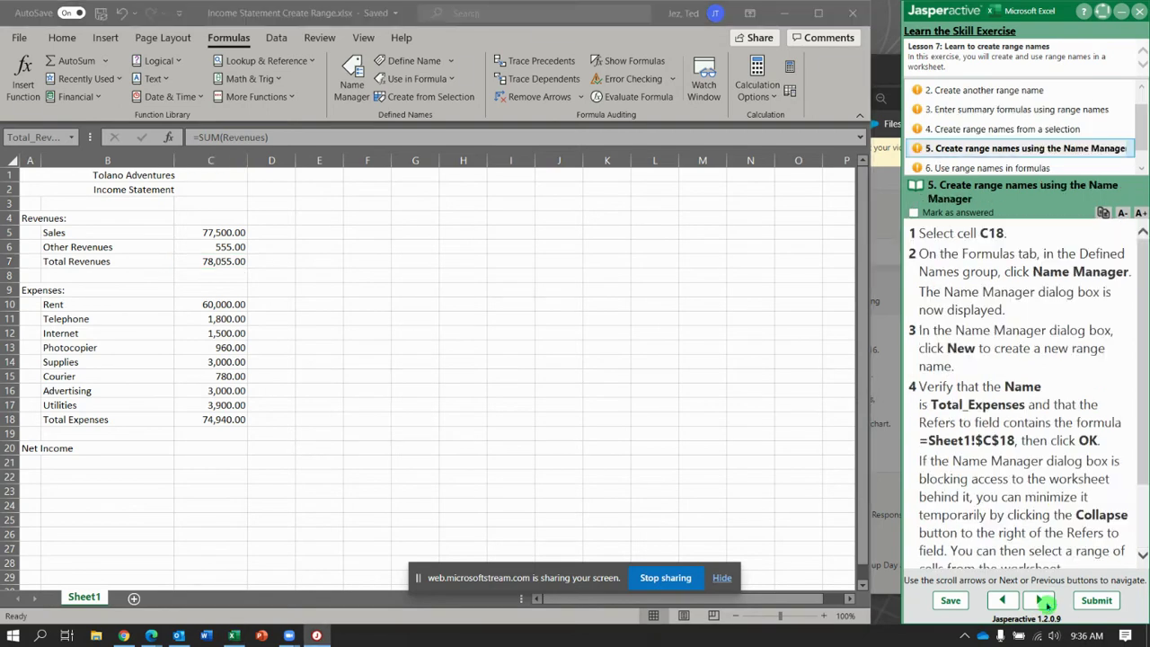
# Step: Use the Name Manager to add Total_Expenses for C18, referring to =Sheet1!$C$18
pyautogui.click(232, 419)
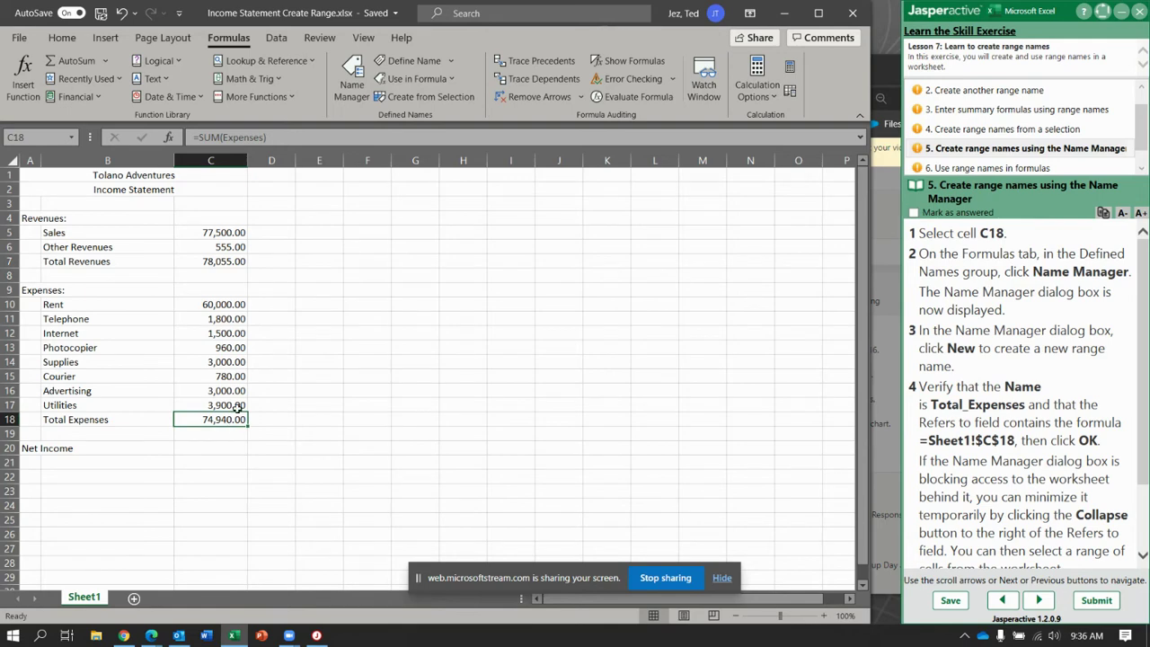
pyautogui.click(353, 88)
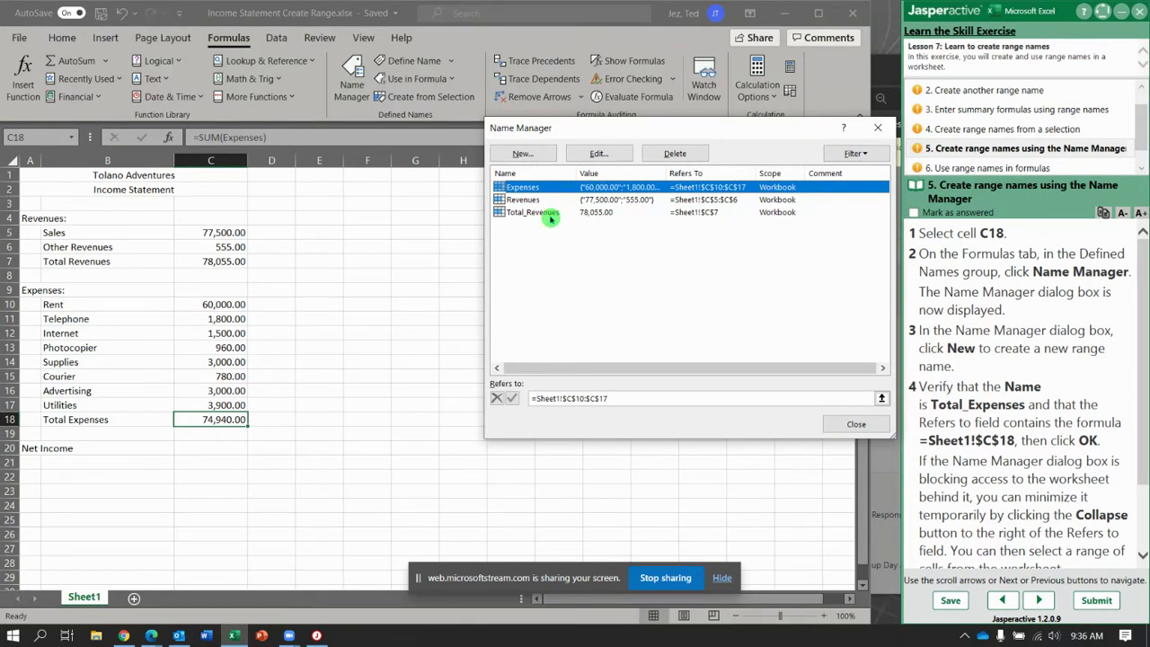
pyautogui.click(537, 155)
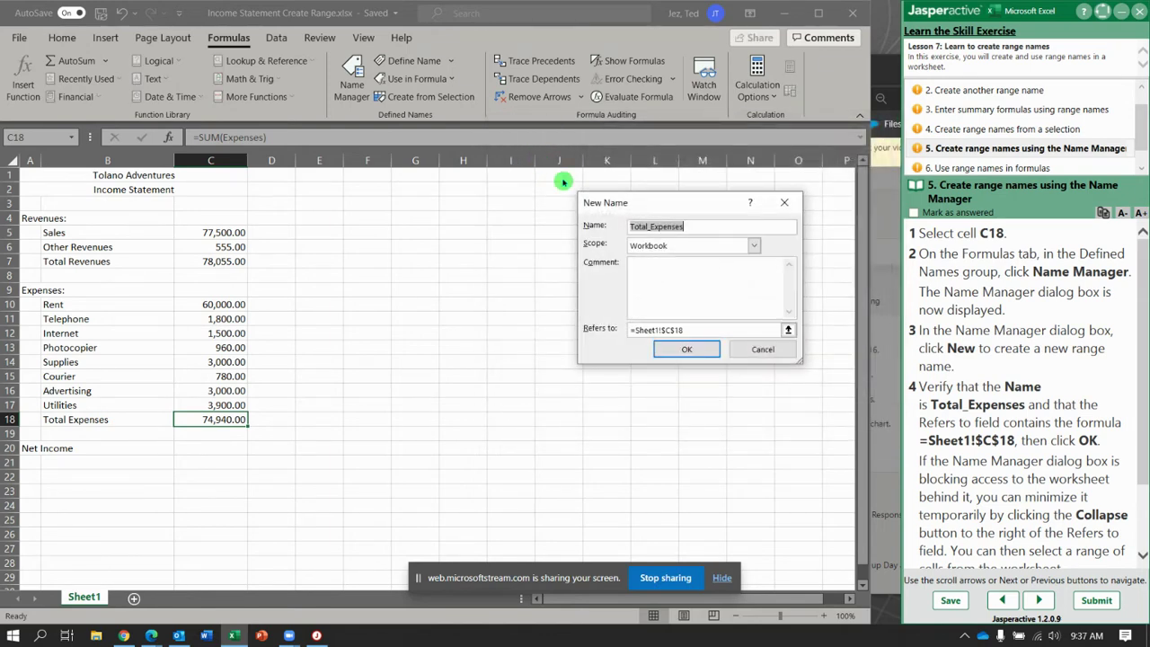
pyautogui.click(662, 202)
pyautogui.click(1148, 387)
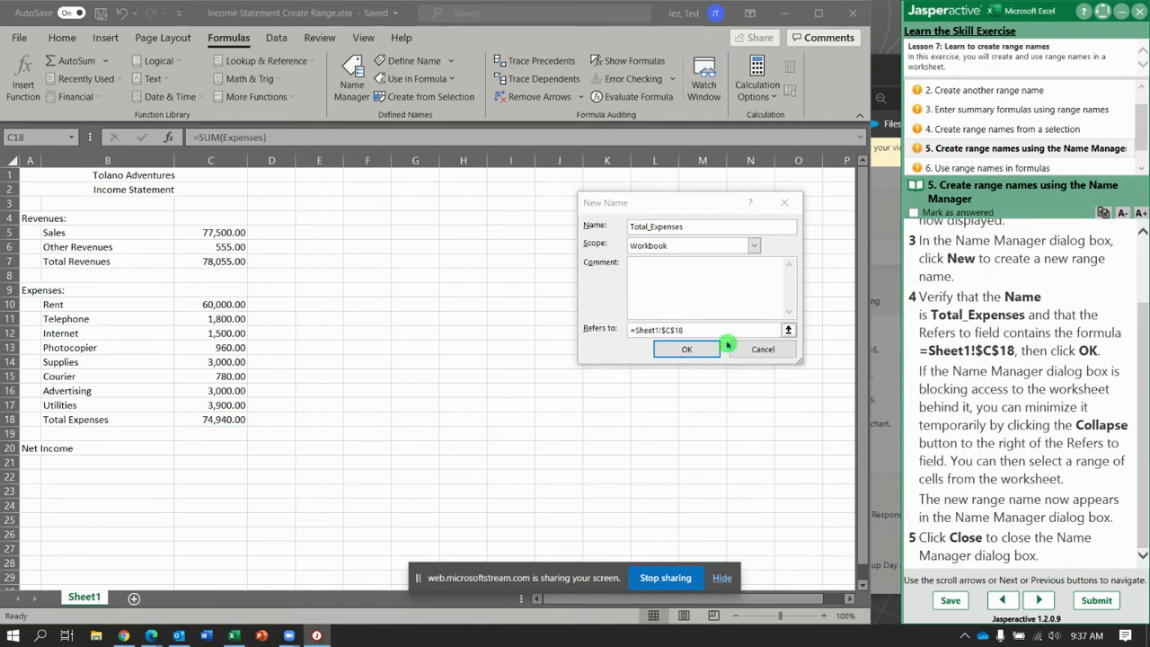
pyautogui.click(687, 349)
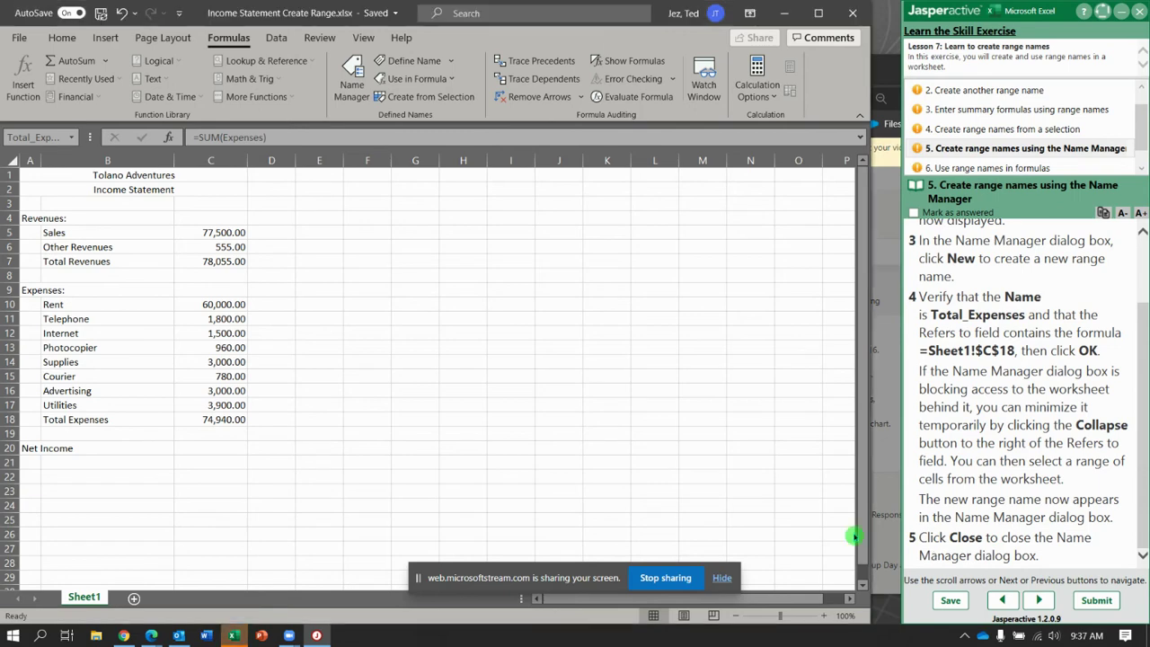
pyautogui.click(543, 397)
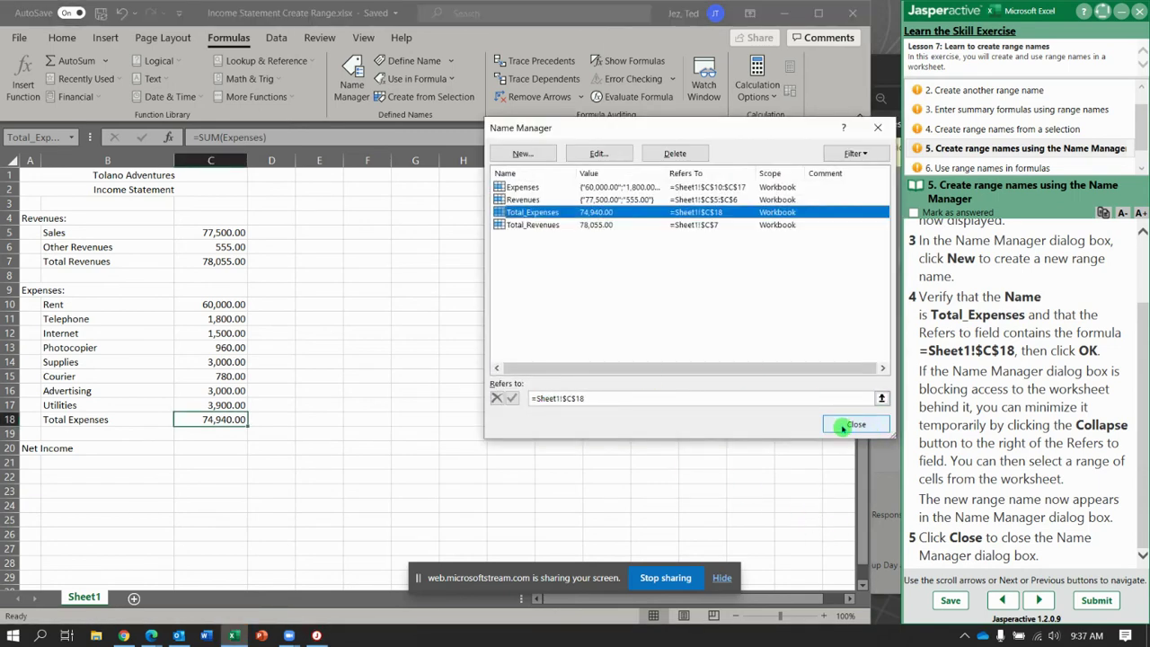
pyautogui.click(854, 425)
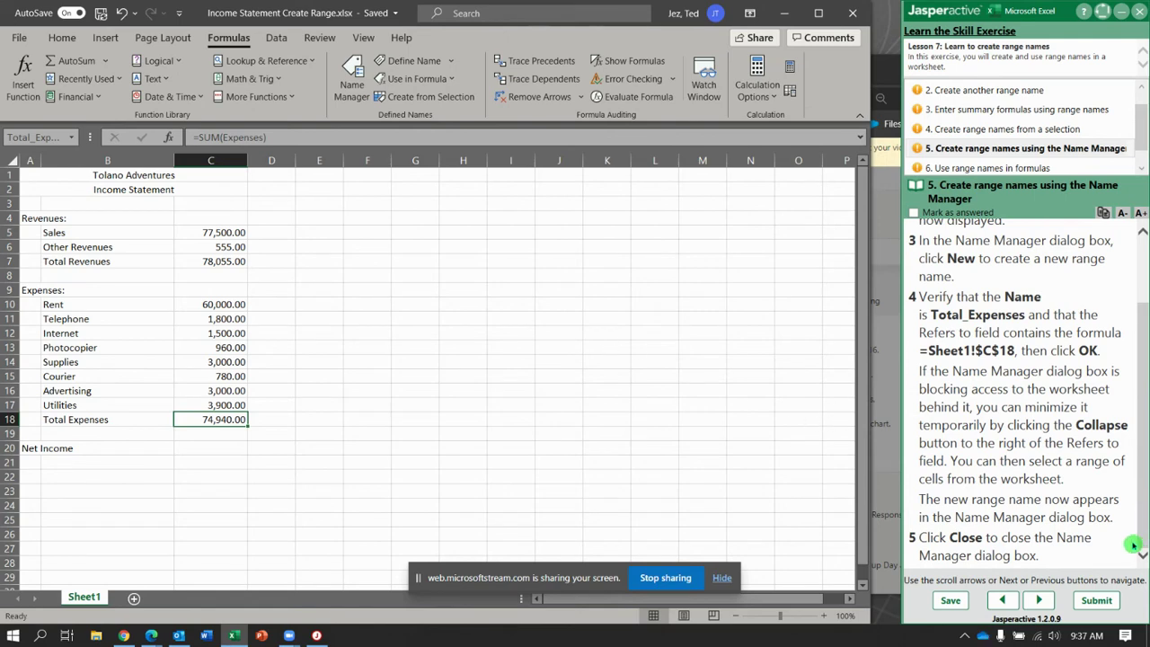
# Step: Enter =Total_Revenues-Total_Expenses in C20, giving a Net Income of 3,115.00
pyautogui.click(1040, 602)
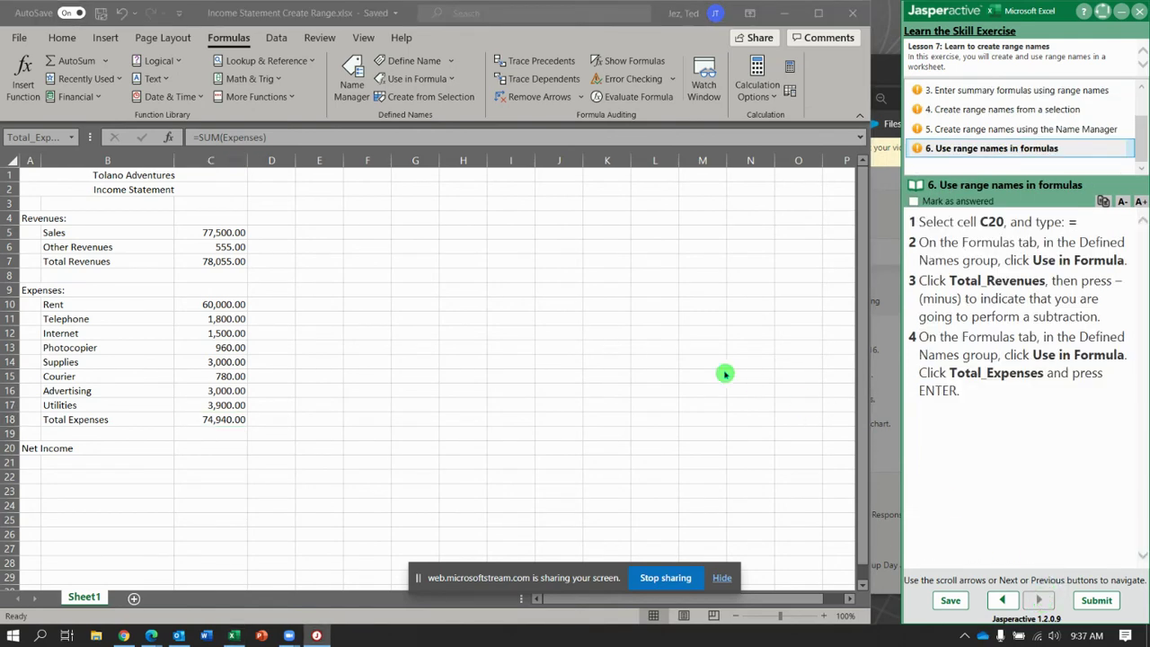
pyautogui.click(206, 450)
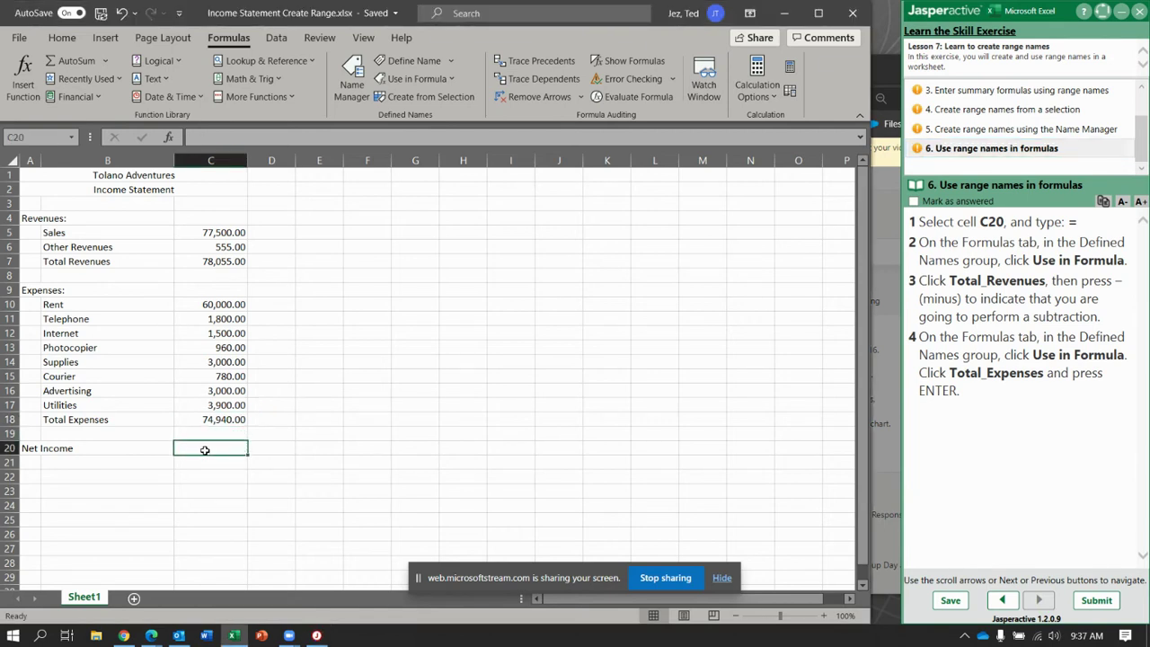
pyautogui.write('=')
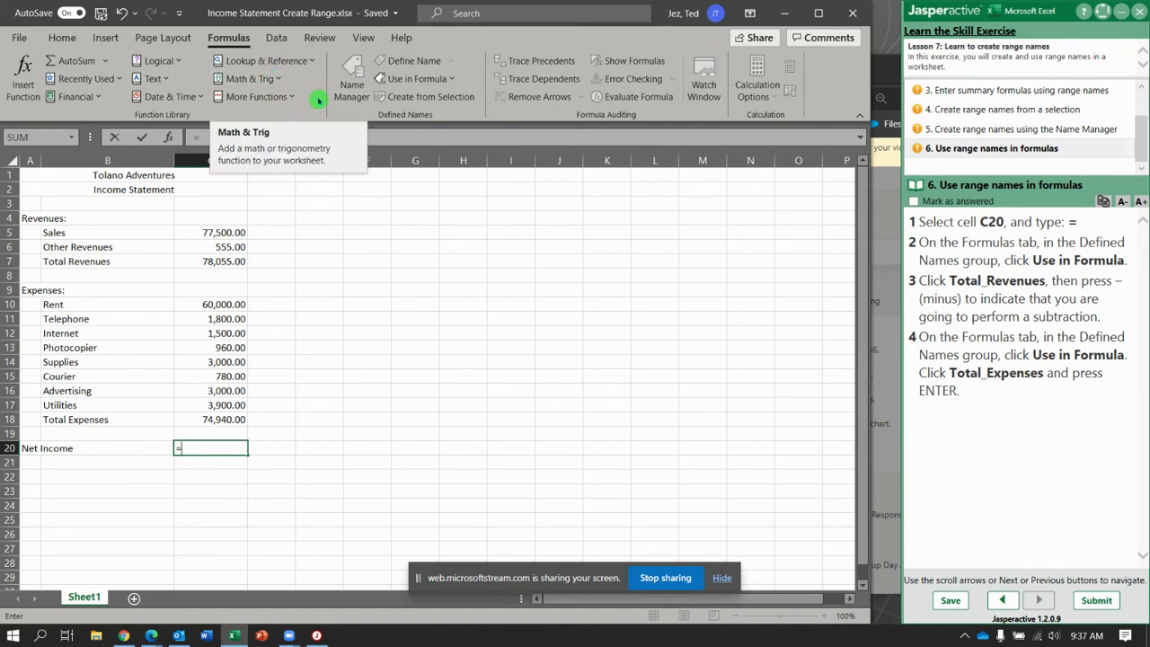
pyautogui.click(451, 80)
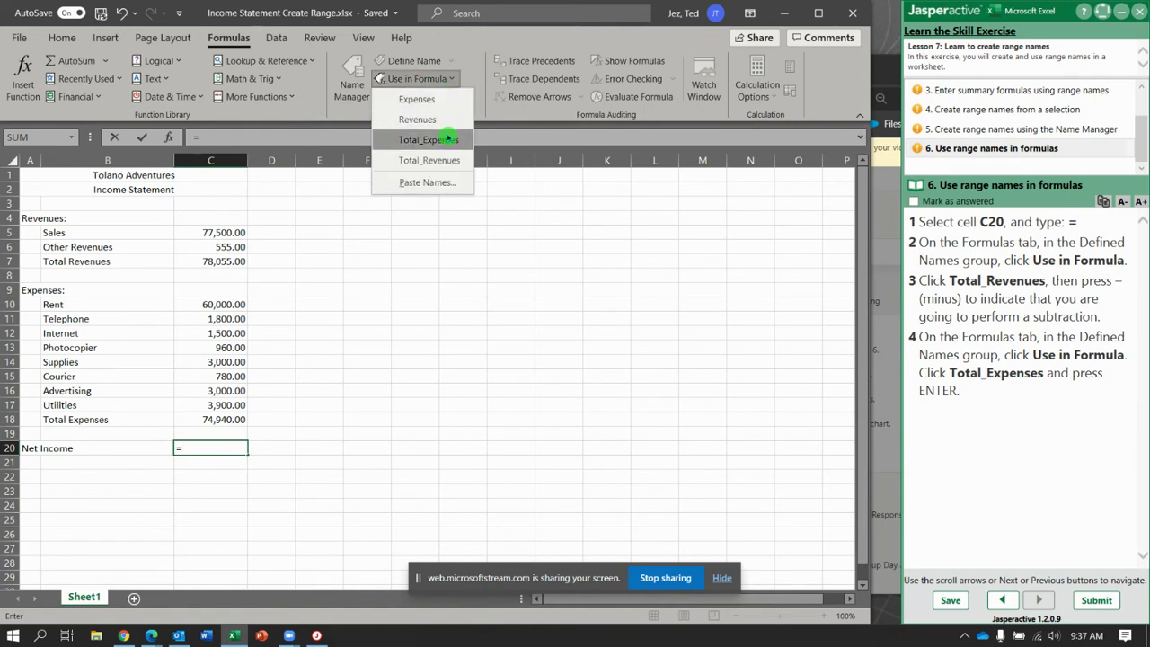
pyautogui.click(447, 140)
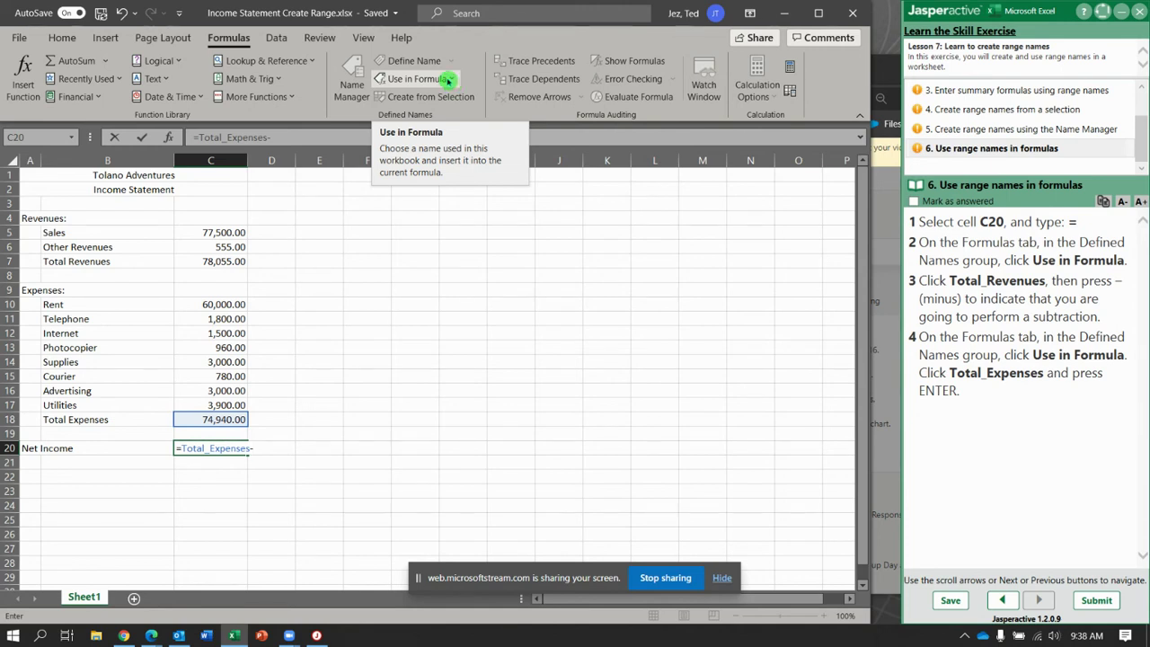
pyautogui.press('BackSpace')
pyautogui.press('BackSpace')
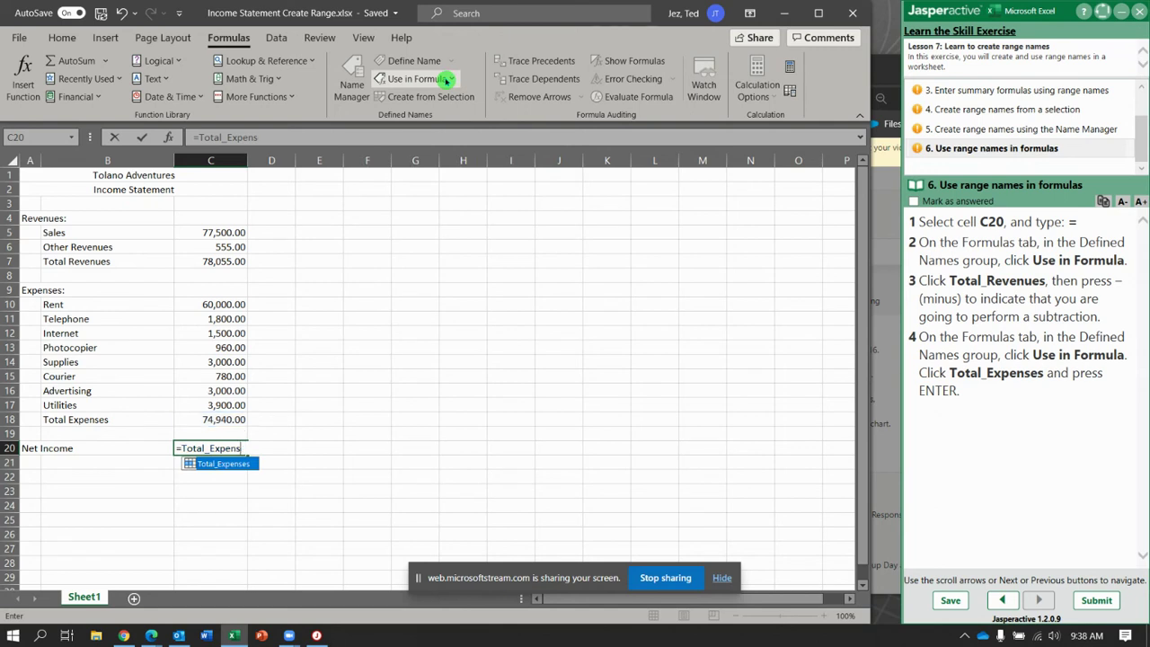
pyautogui.press('BackSpace')
pyautogui.press('BackSpace')
pyautogui.press('BackSpace')
pyautogui.press('BackSpace')
pyautogui.press('BackSpace')
pyautogui.press('BackSpace')
pyautogui.press('BackSpace')
pyautogui.press('BackSpace')
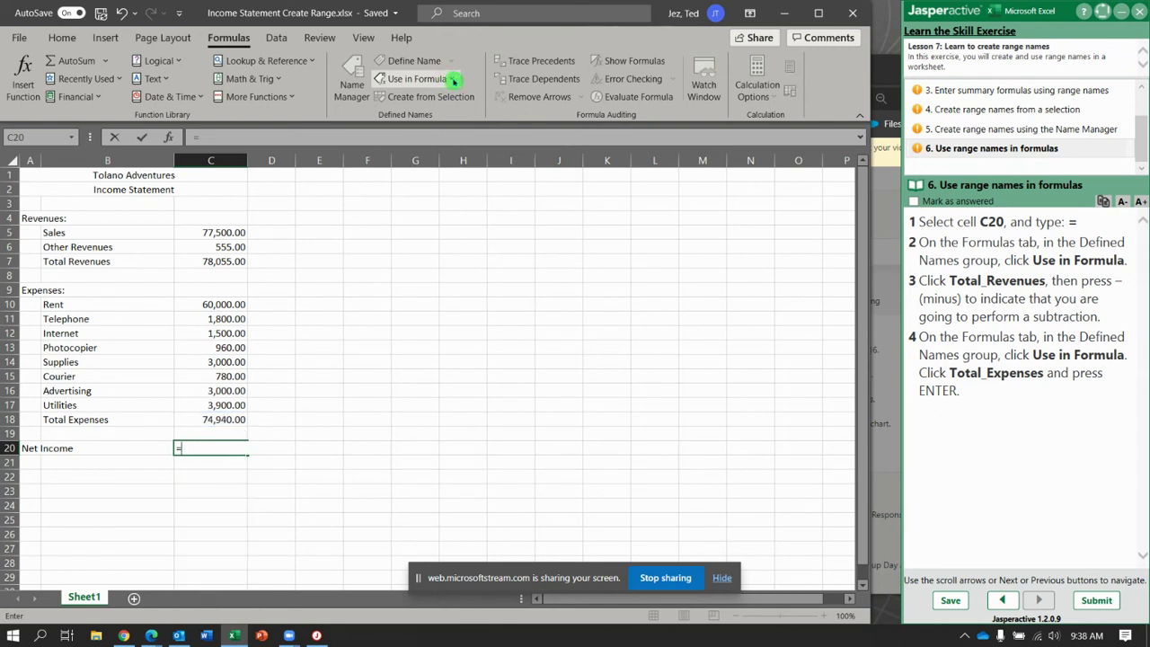
pyautogui.click(454, 80)
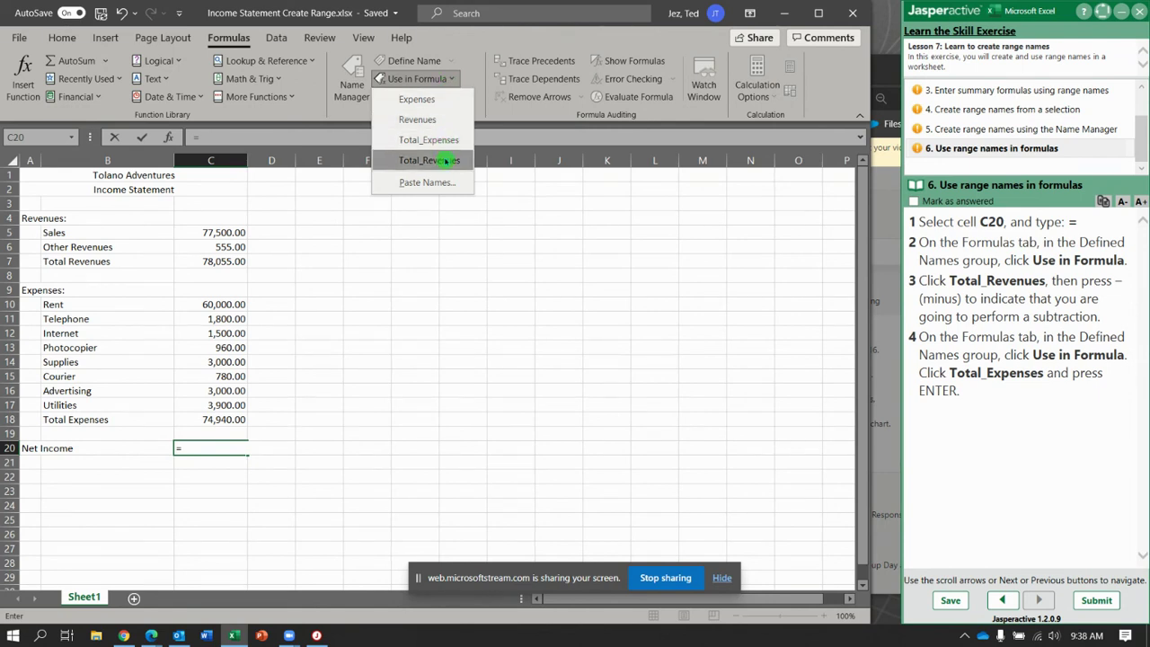
pyautogui.click(443, 160)
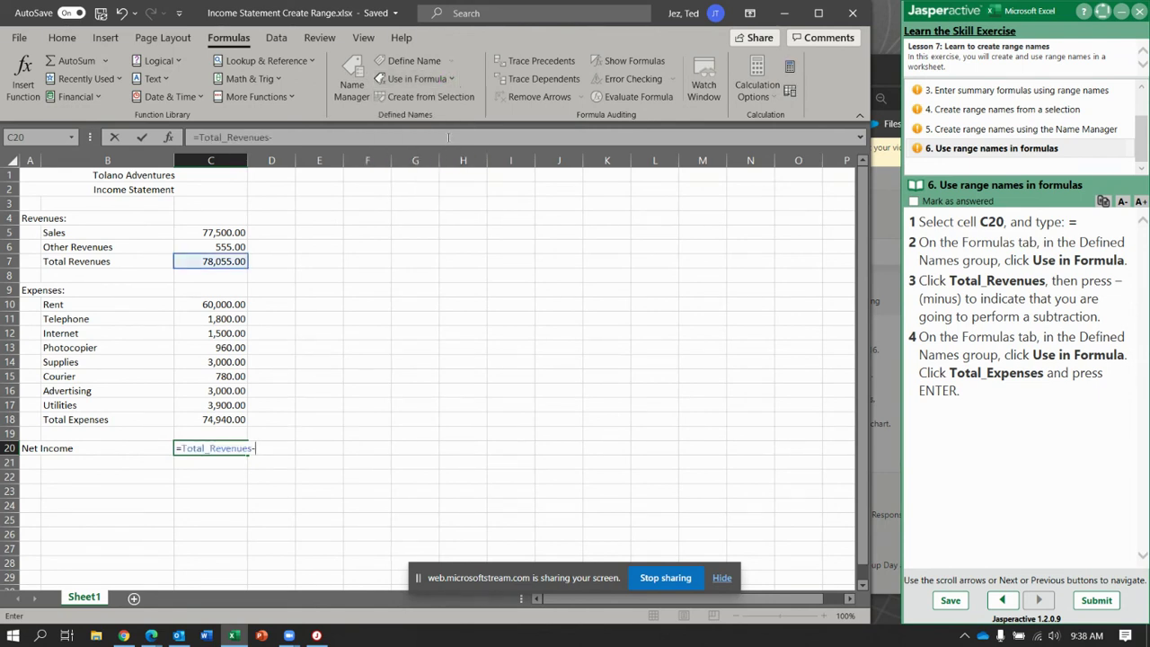
pyautogui.click(454, 80)
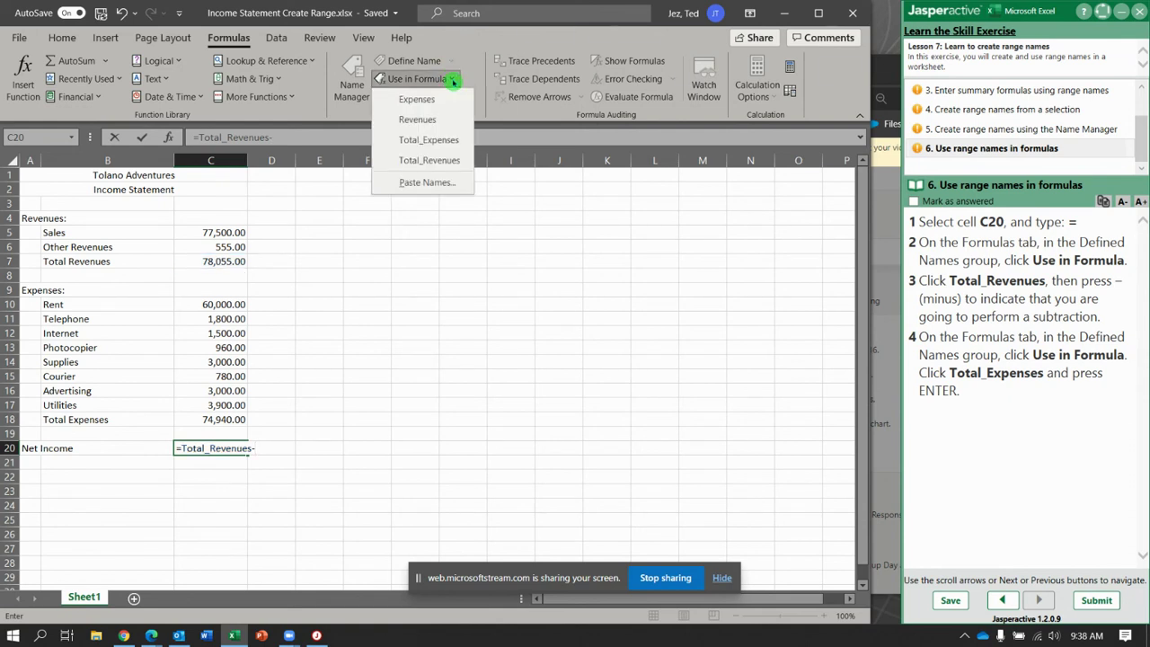
pyautogui.click(429, 139)
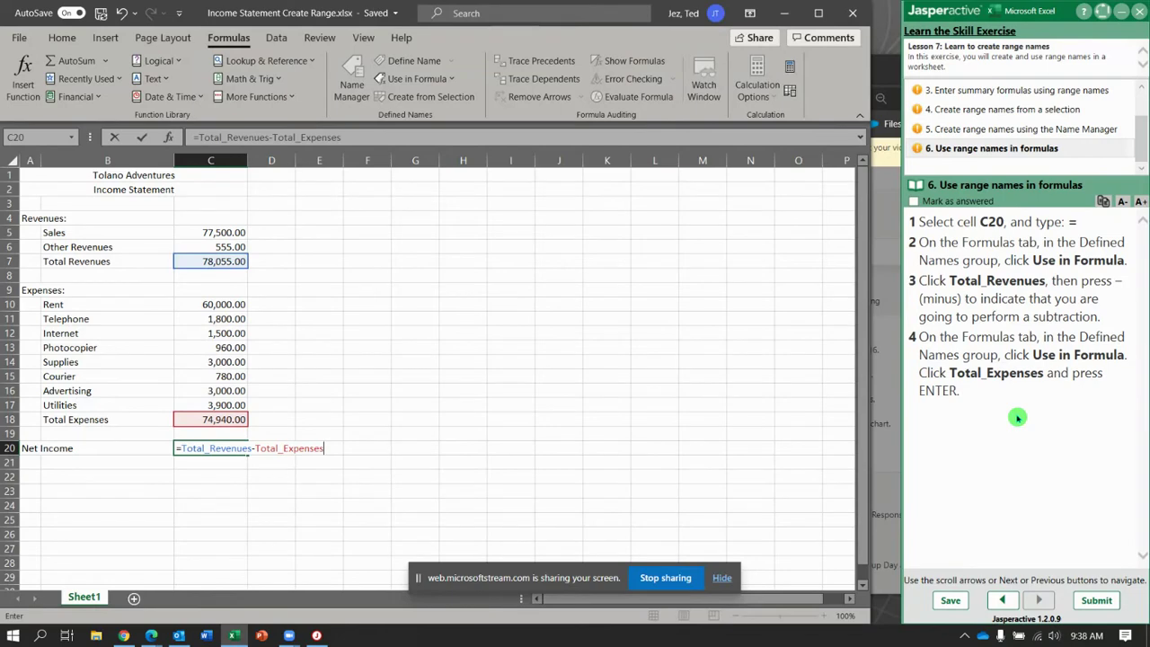
pyautogui.press('Return')
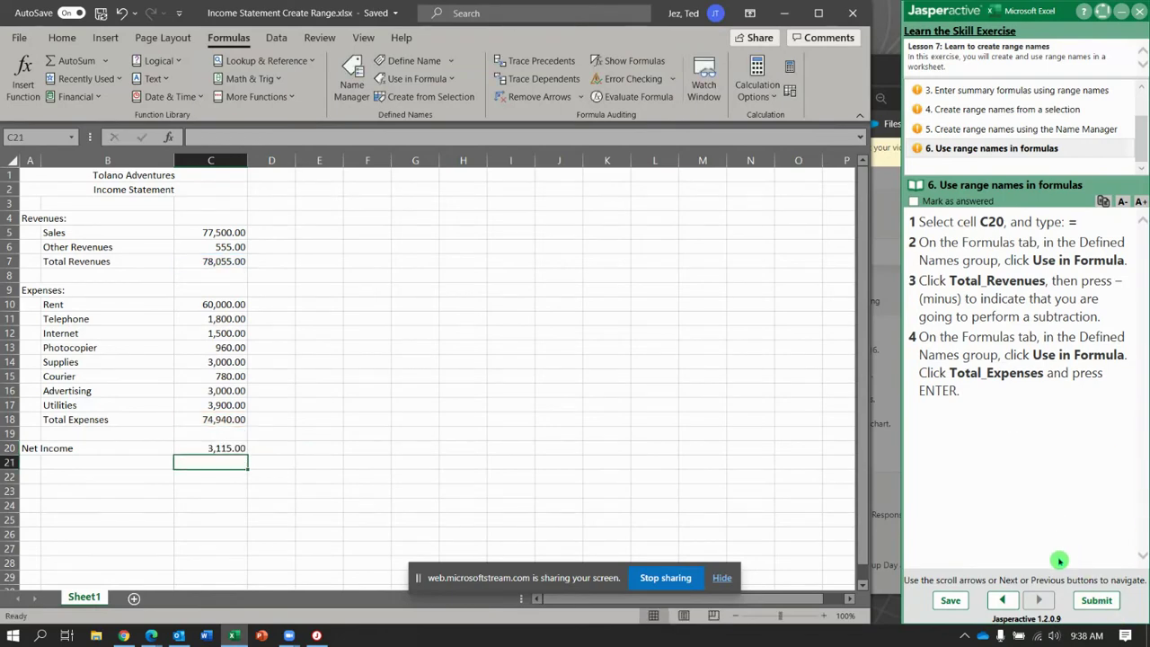
# Step: Submit the finished exercise, scoring 100%, and return to Jasperactive
pyautogui.click(1091, 602)
pyautogui.click(657, 382)
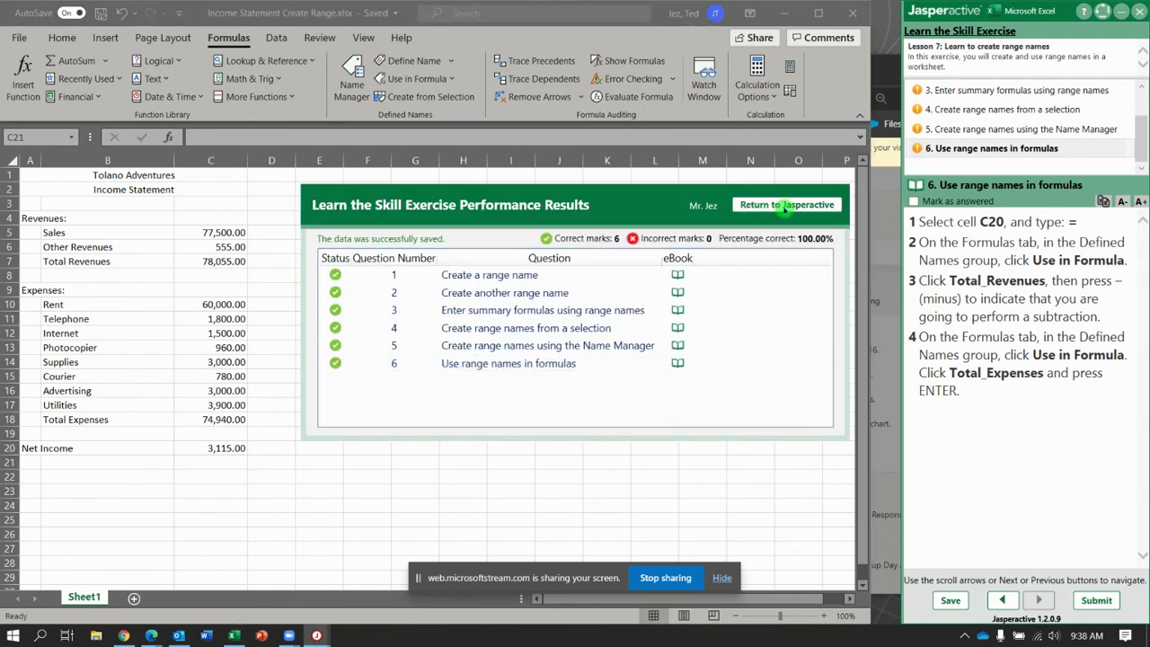
pyautogui.click(787, 204)
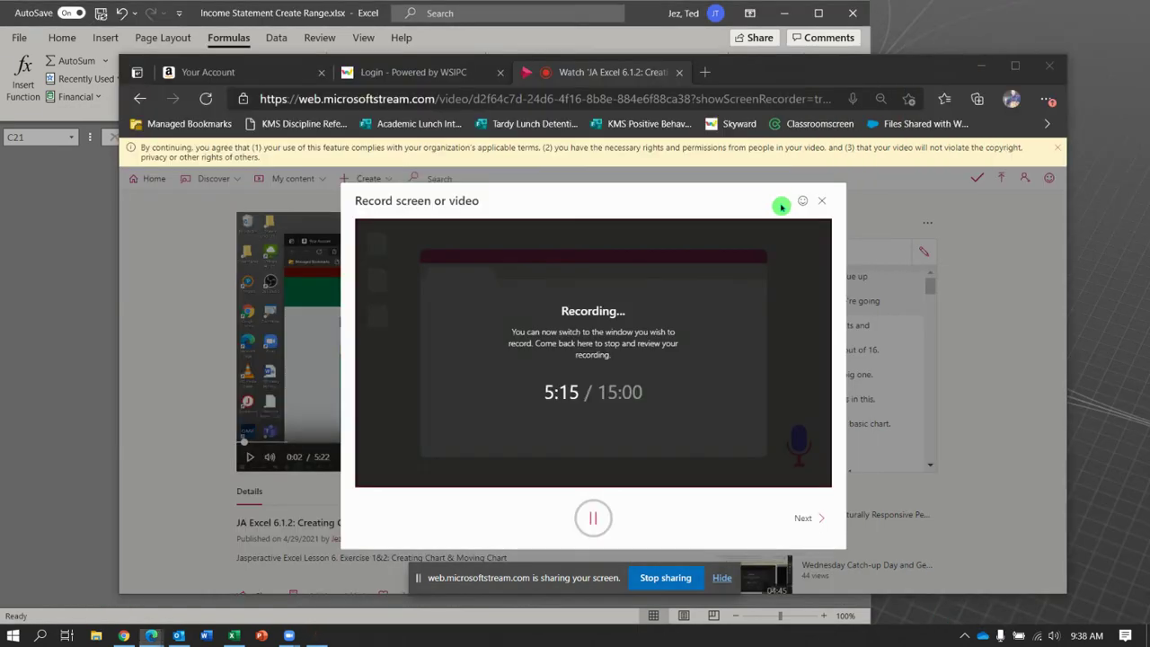